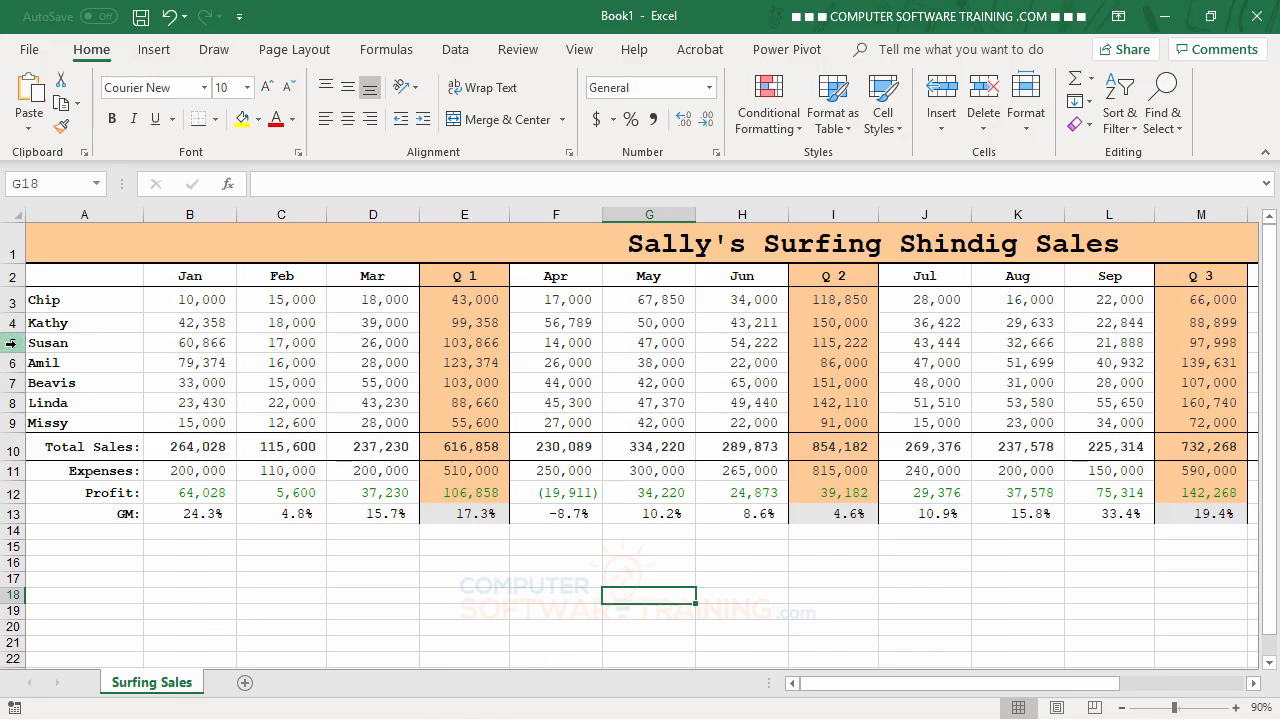
Delete sheet row 5, and delete rows 4 through 6 of the remaining salesperson rows
{"action": "right_click", "coordinate": [12, 343]}
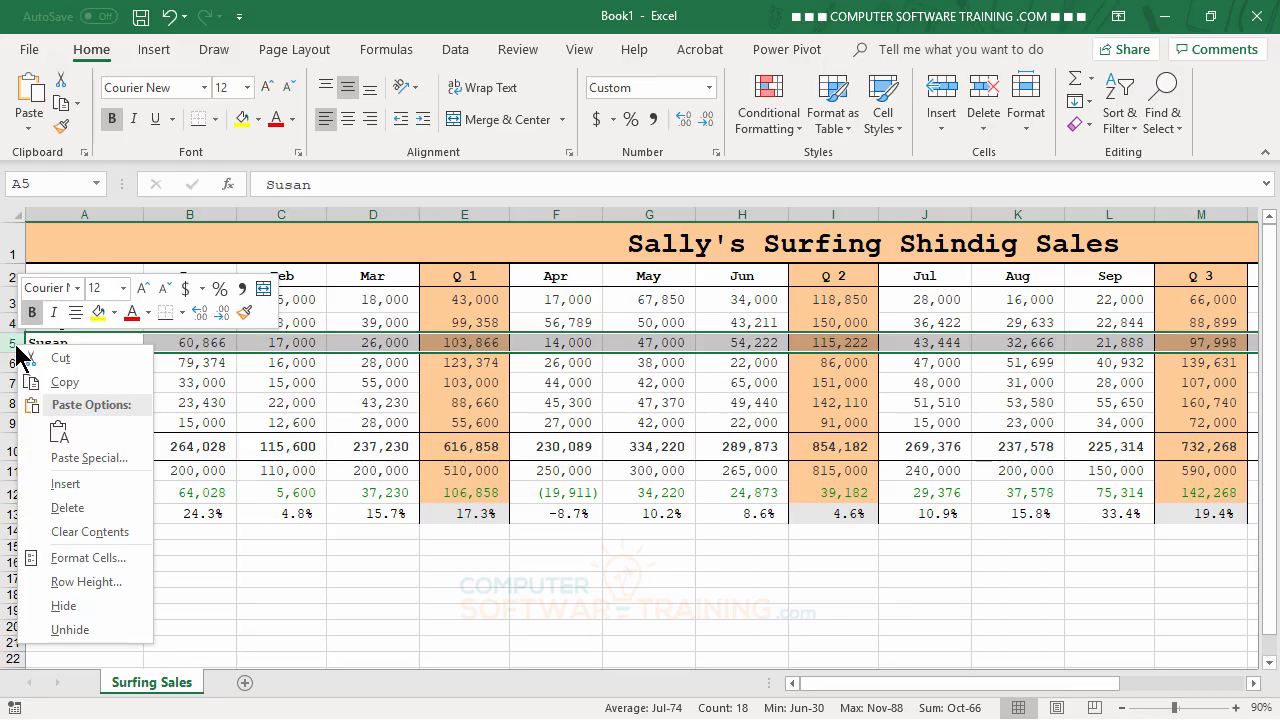
{"action": "left_click", "coordinate": [68, 508]}
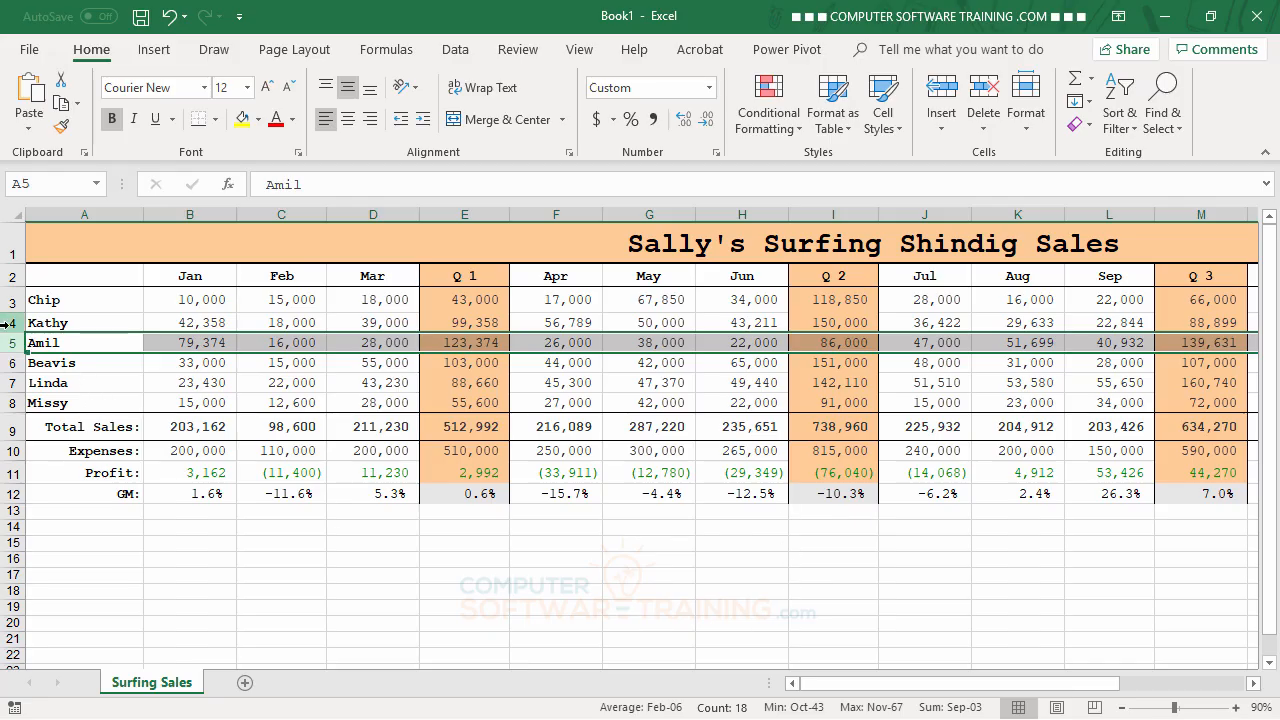
{"action": "left_click_drag", "start_coordinate": [8, 322], "coordinate": [16, 363]}
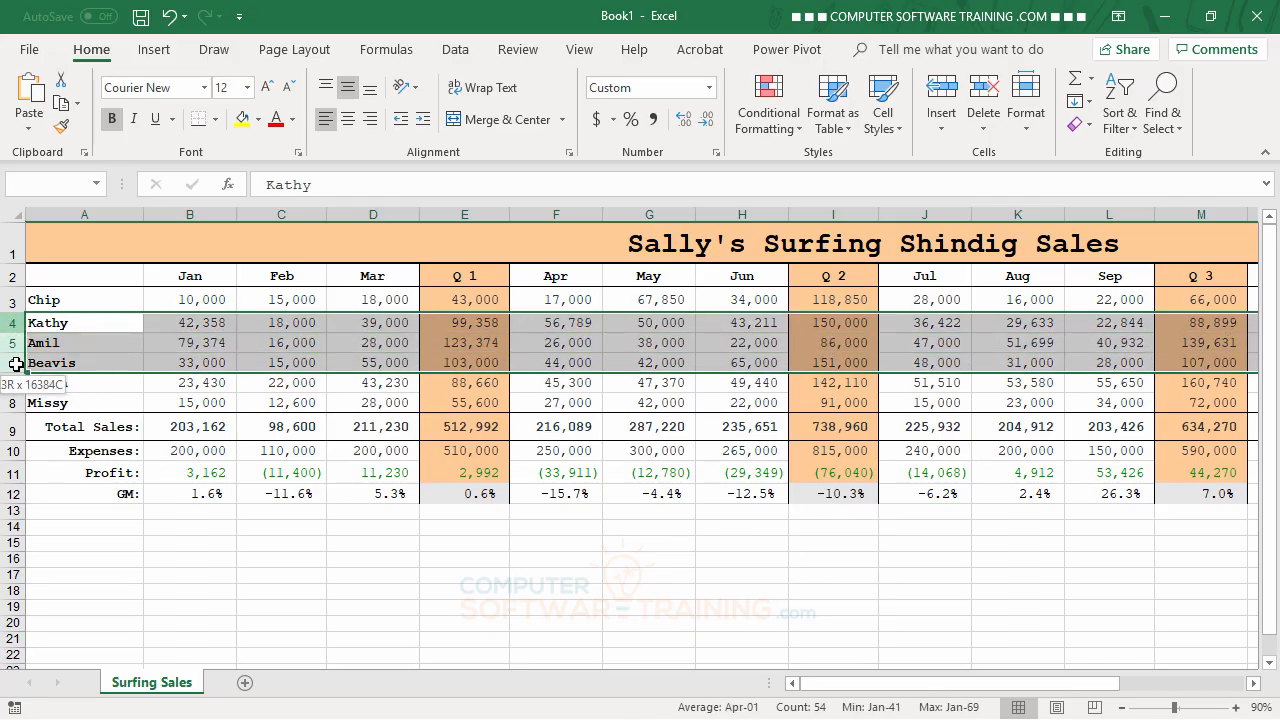
{"action": "right_click", "coordinate": [100, 350]}
{"action": "left_click", "coordinate": [149, 511]}
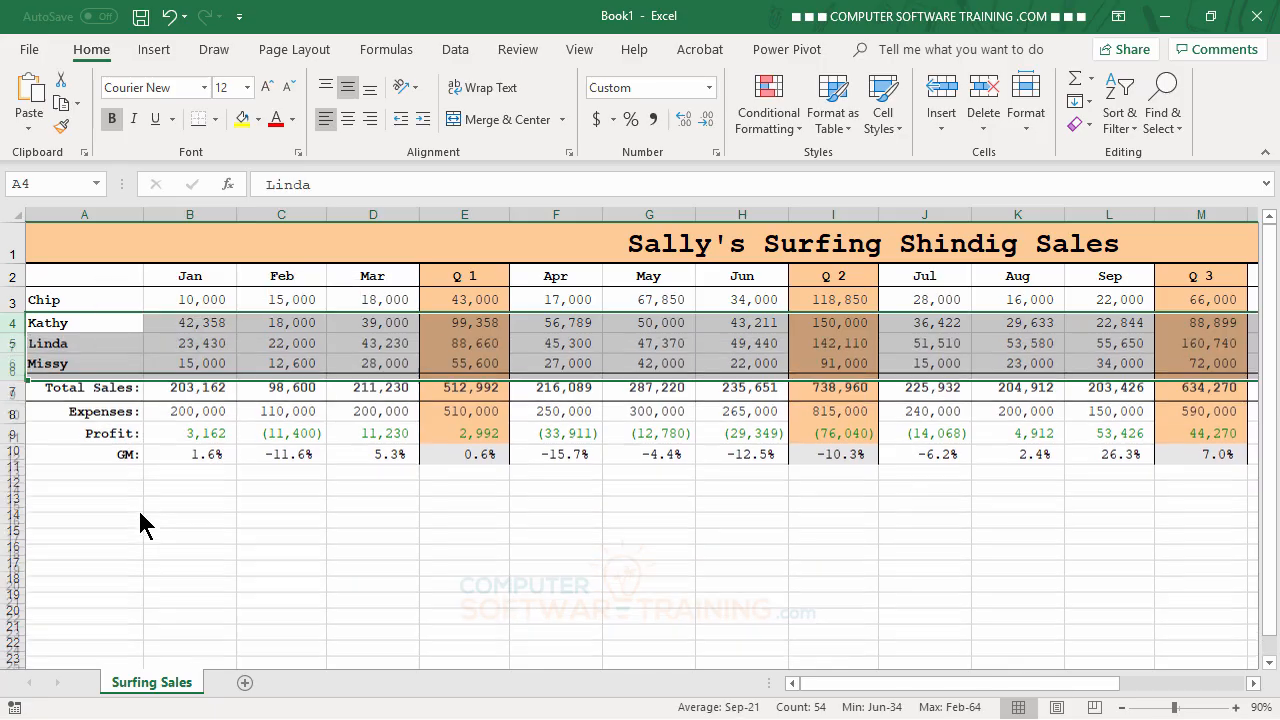
{"action": "left_click", "coordinate": [513, 607]}
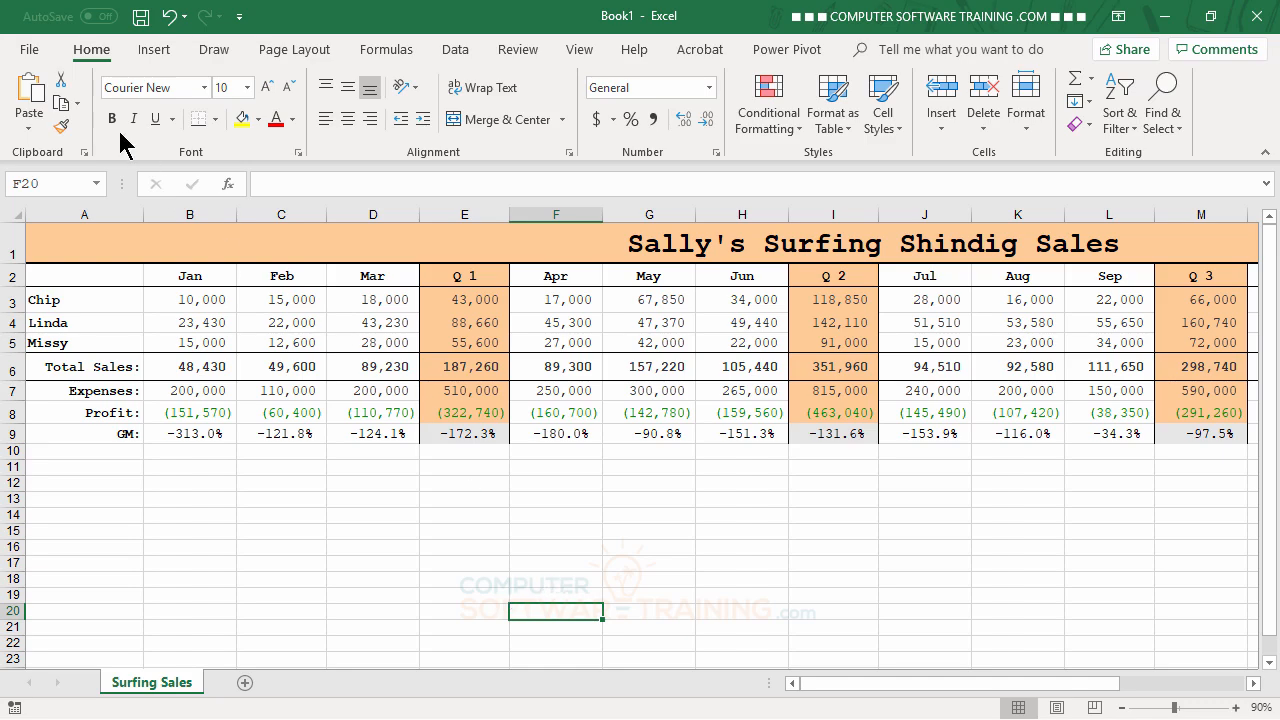
Undo both salesperson row deletions and select cell B7
{"action": "left_click", "coordinate": [169, 18]}
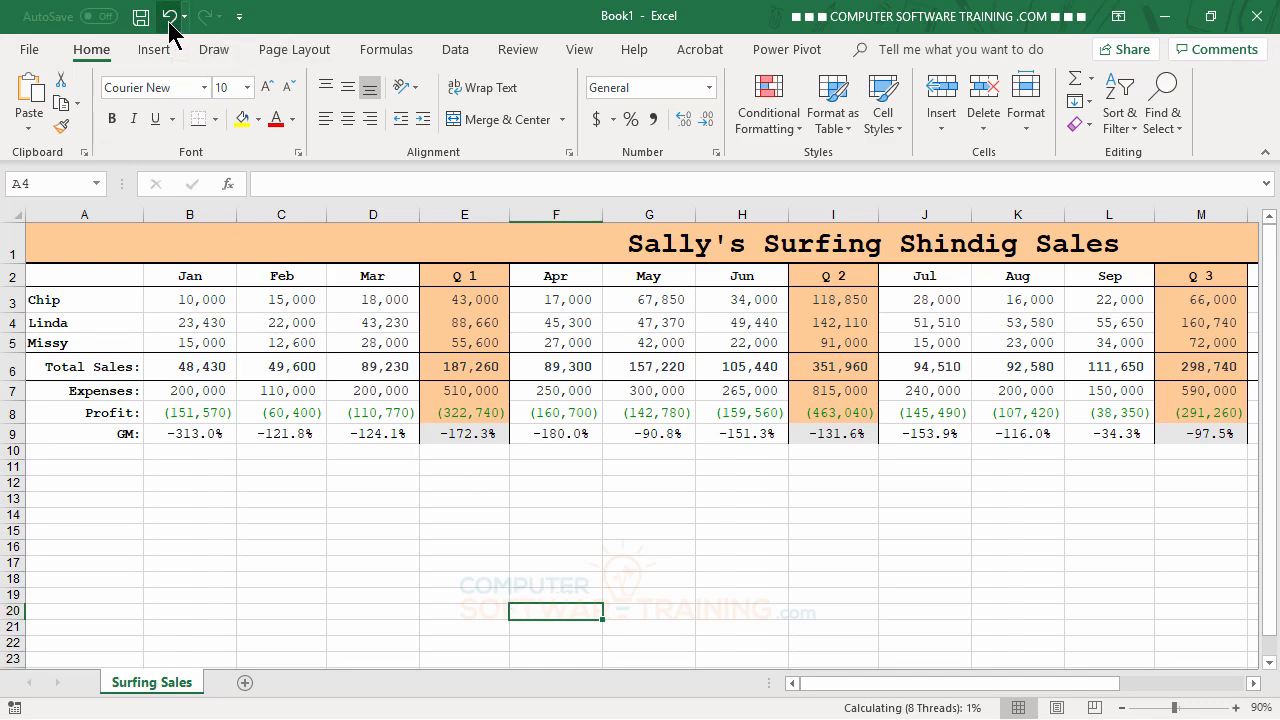
{"action": "left_click", "coordinate": [169, 18]}
{"action": "left_click", "coordinate": [169, 18]}
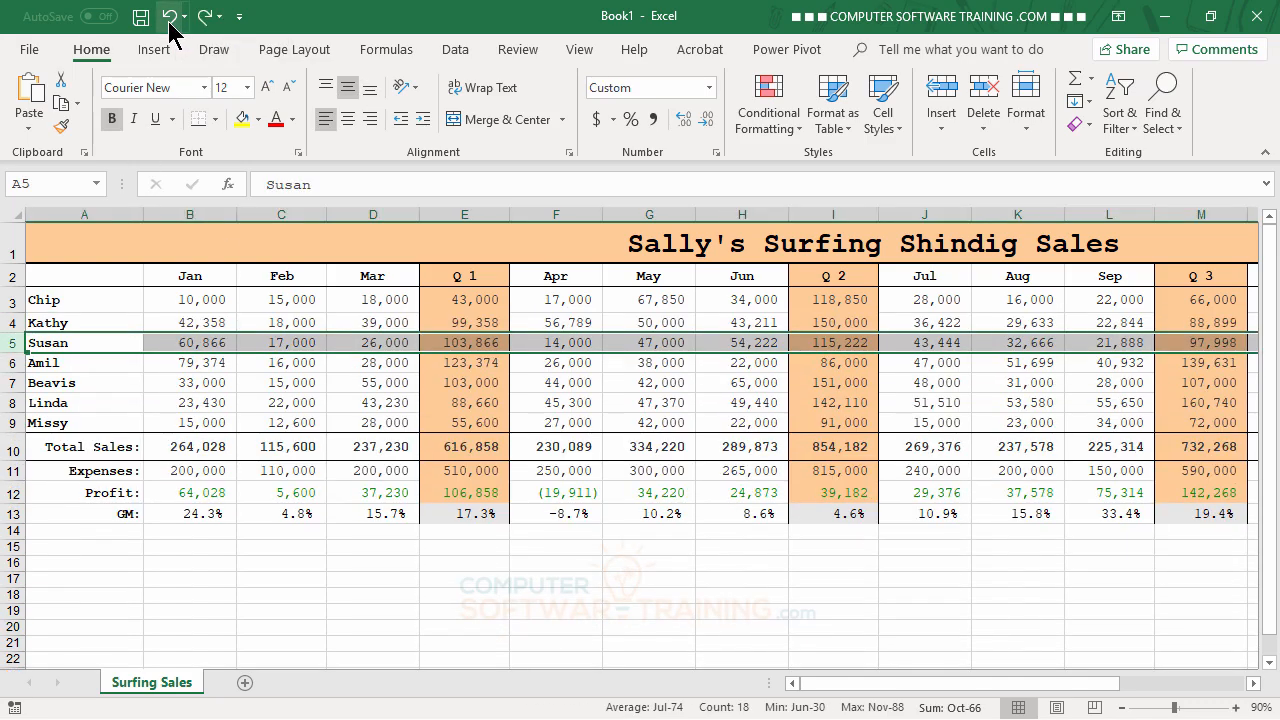
{"action": "left_click", "coordinate": [228, 382]}
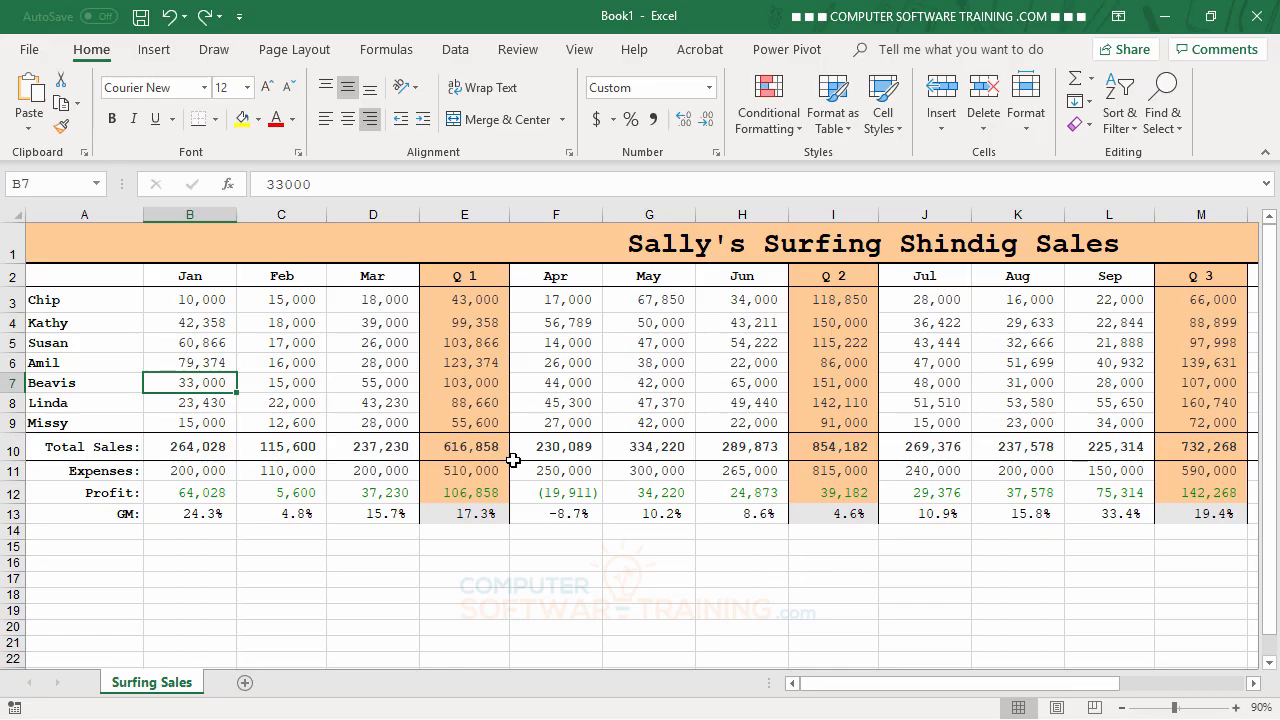
Delete the entire Q 1 and Q 2 columns from the sales sheet
{"action": "right_click", "coordinate": [452, 212]}
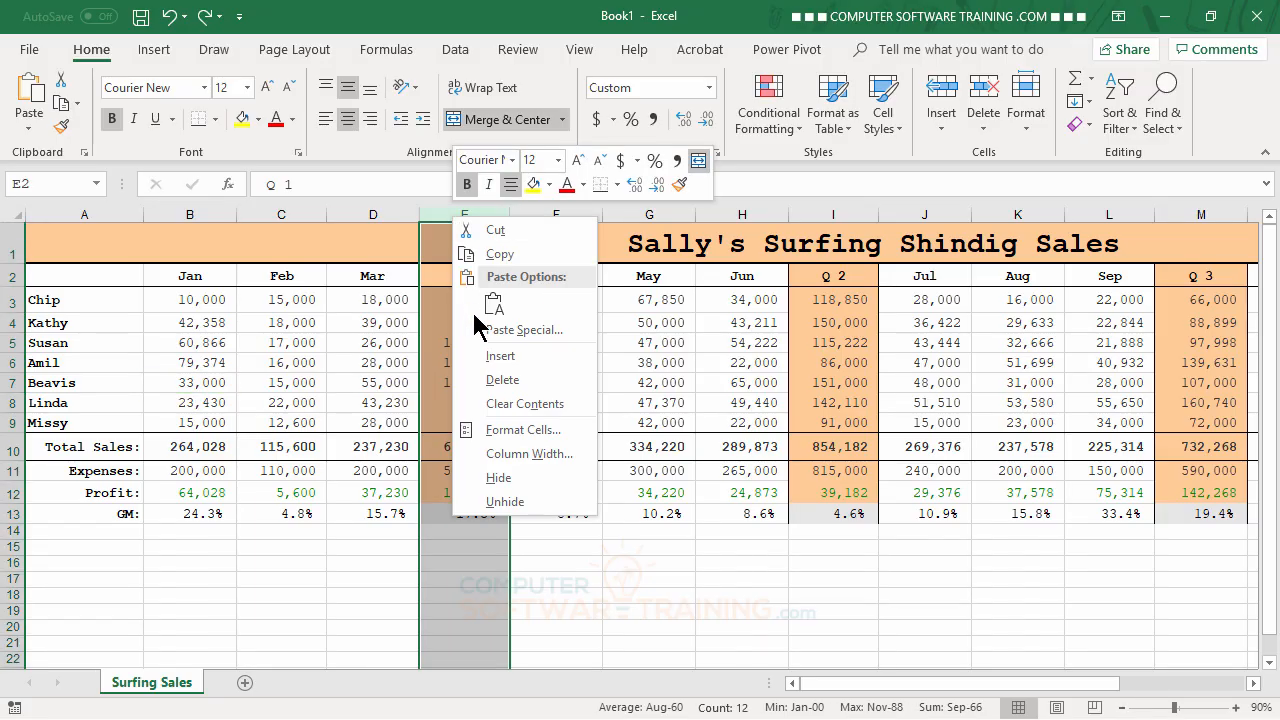
{"action": "left_click", "coordinate": [502, 382]}
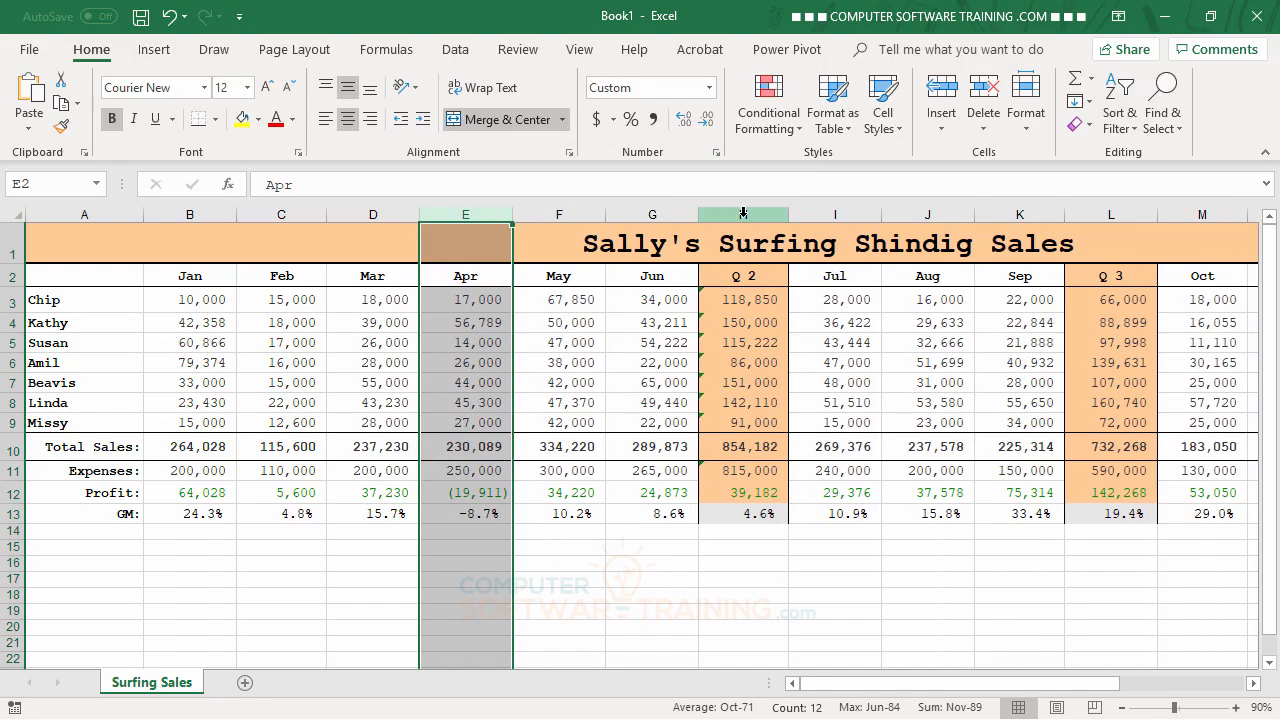
{"action": "left_click", "coordinate": [743, 212]}
{"action": "right_click", "coordinate": [743, 212]}
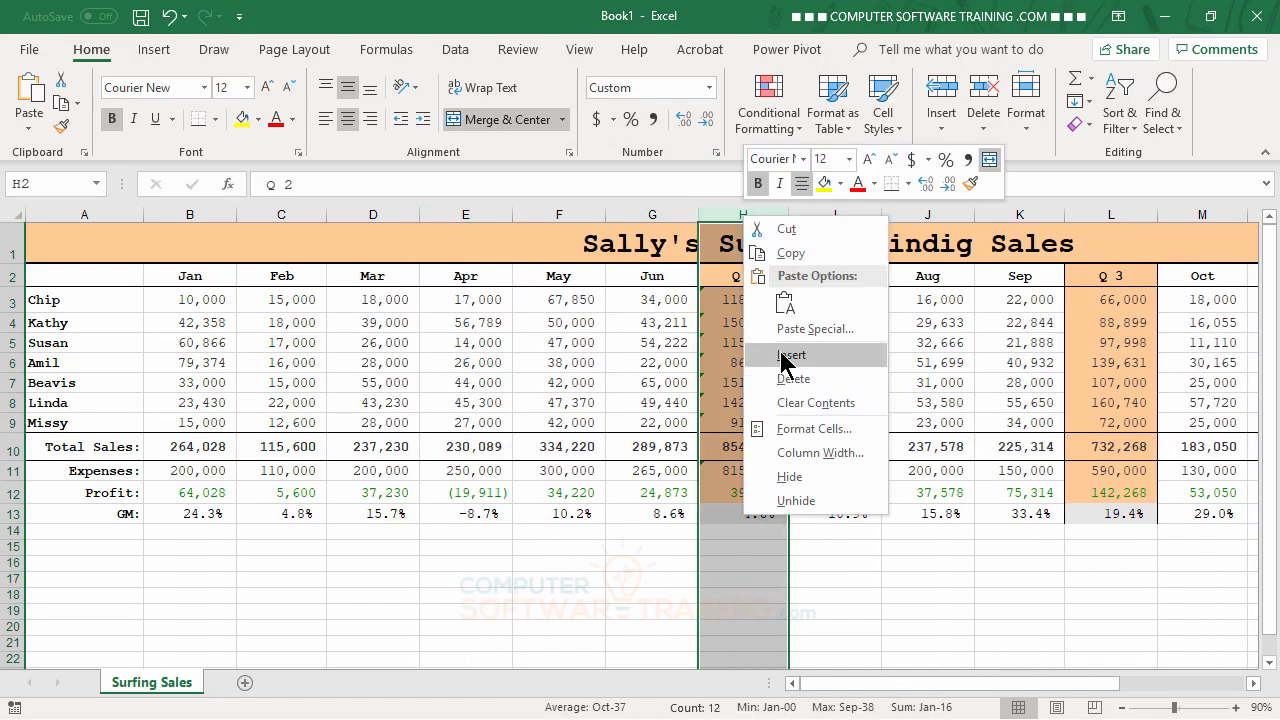
{"action": "left_click", "coordinate": [790, 381]}
Delete the entire Q 3 and Q 4 columns from the sales sheet
{"action": "left_click", "coordinate": [1018, 214]}
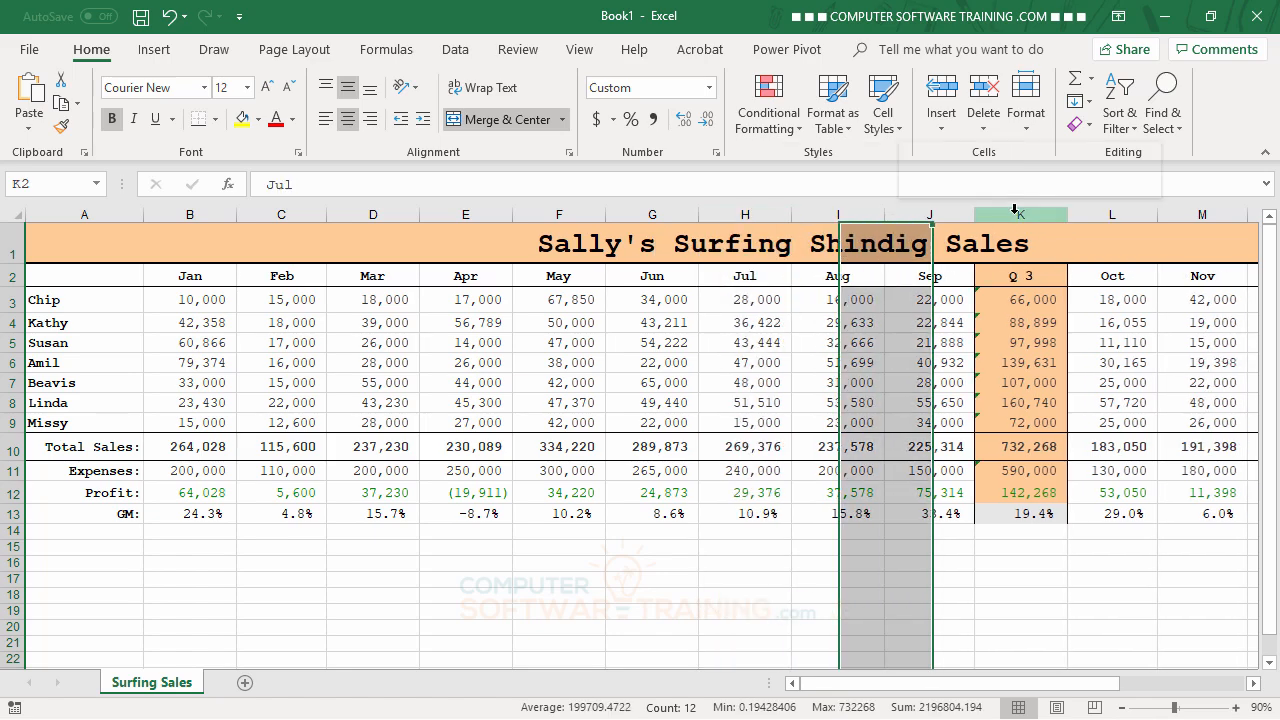
{"action": "right_click", "coordinate": [1018, 214]}
{"action": "left_click", "coordinate": [1075, 378]}
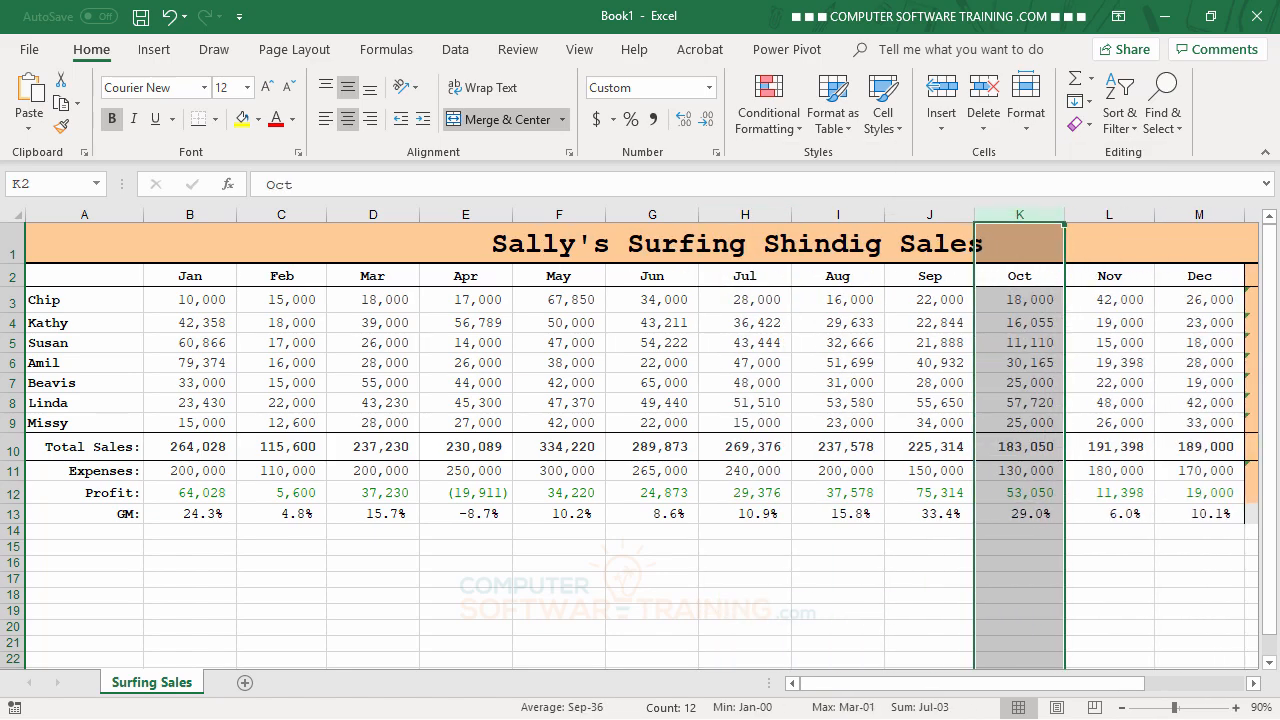
{"action": "scroll", "coordinate": [1253, 683], "scroll_direction": "right", "scroll_amount": 4}
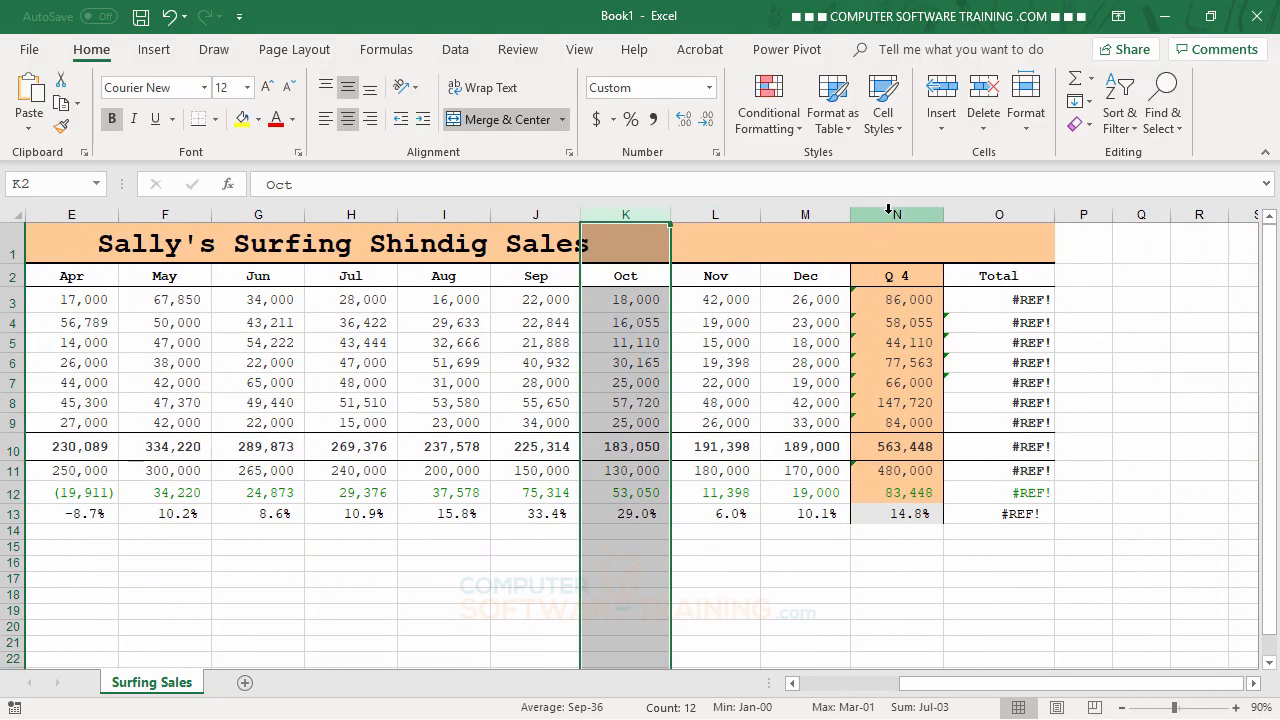
{"action": "right_click", "coordinate": [888, 208]}
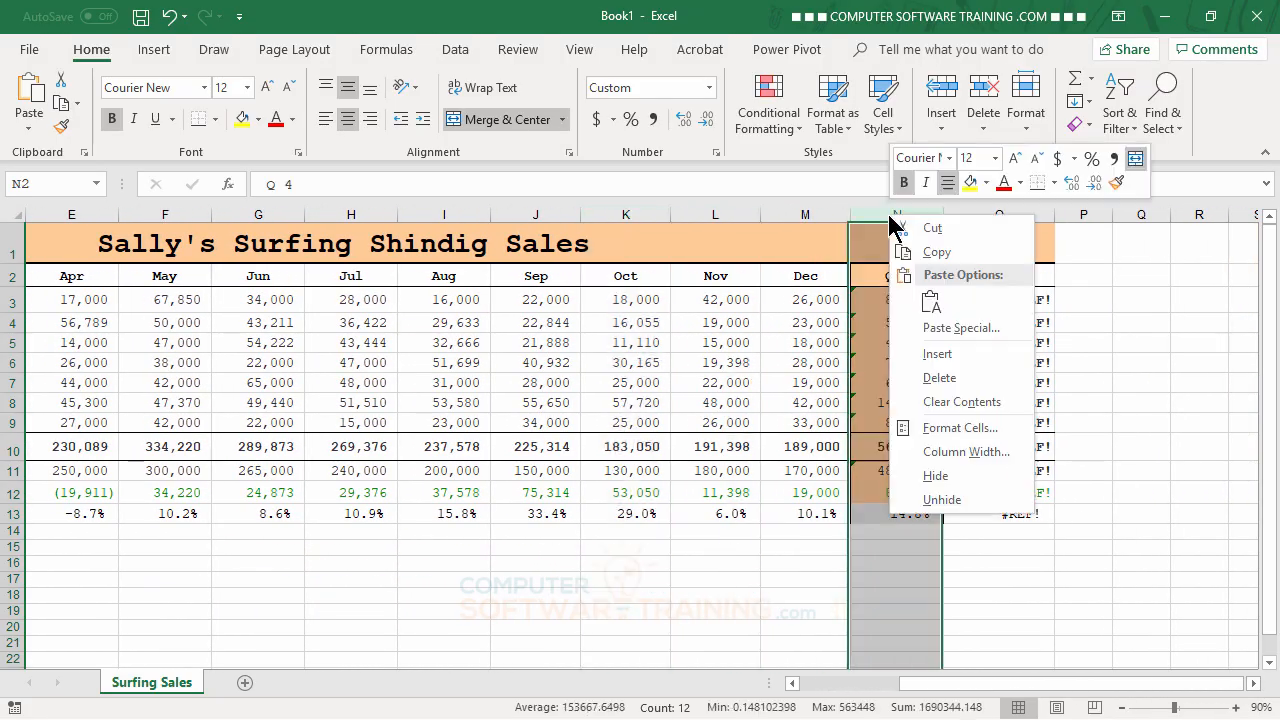
{"action": "left_click", "coordinate": [940, 378]}
{"action": "left_click", "coordinate": [1052, 546]}
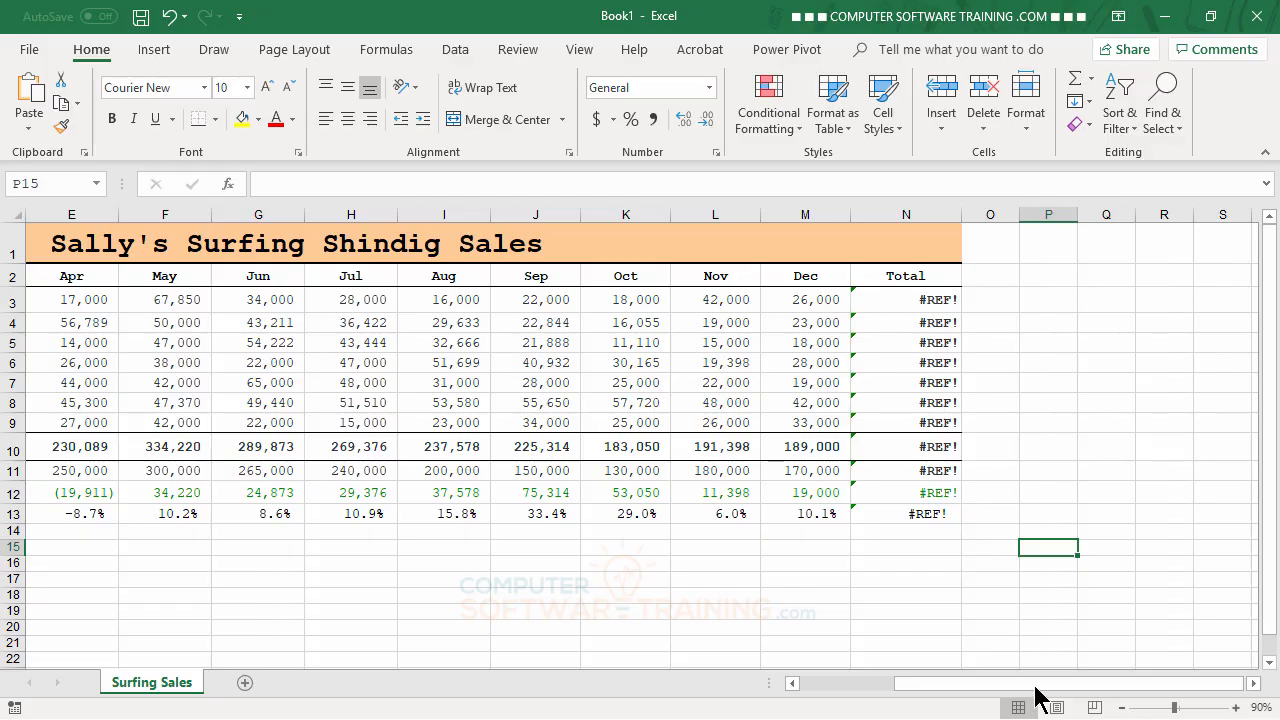
Try AutoSum on the broken Total cells N3:N13, and clear the contents of N3:N14
{"action": "left_click_drag", "start_coordinate": [1036, 686], "coordinate": [1006, 663]}
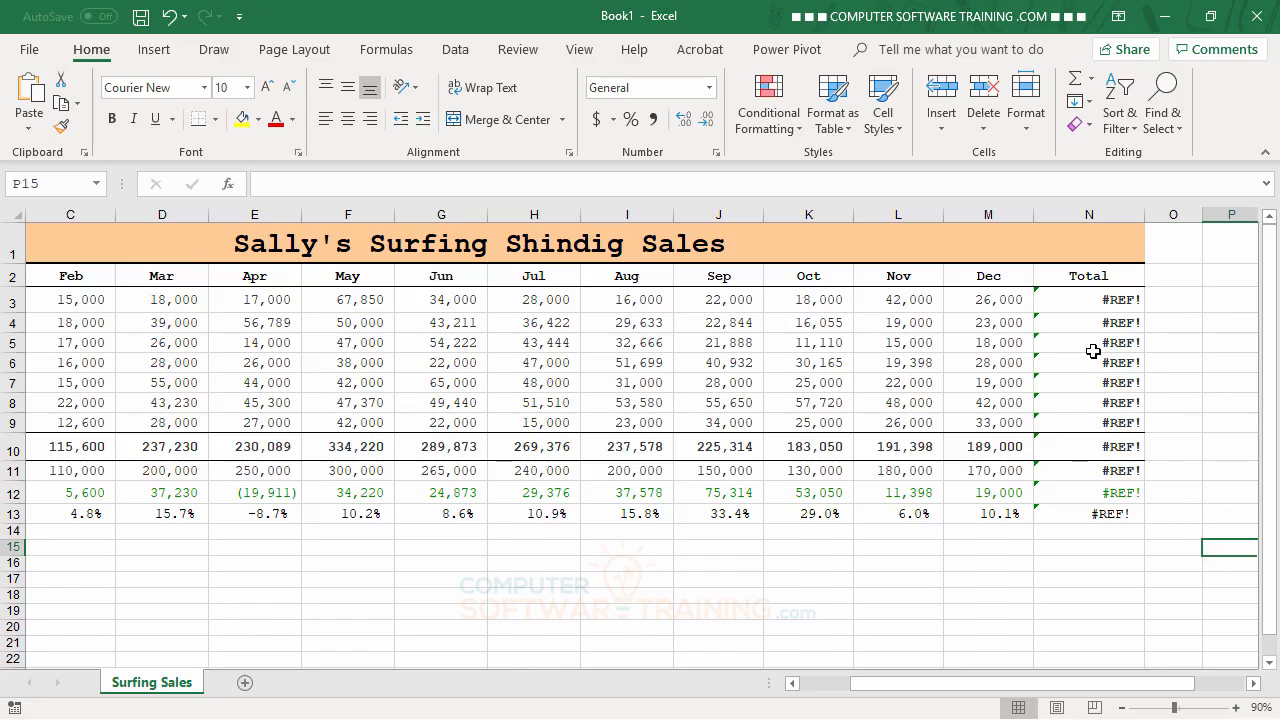
{"action": "left_click_drag", "start_coordinate": [1071, 292], "coordinate": [1088, 515]}
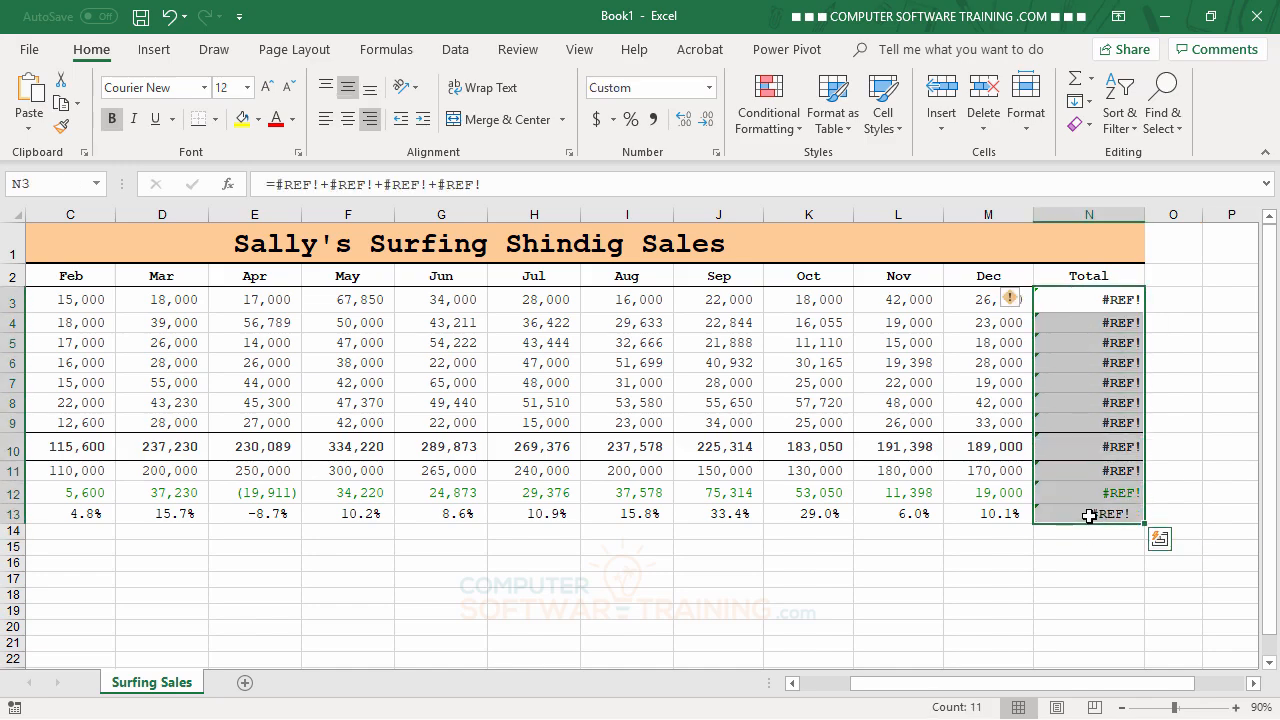
{"action": "left_click", "coordinate": [1075, 80]}
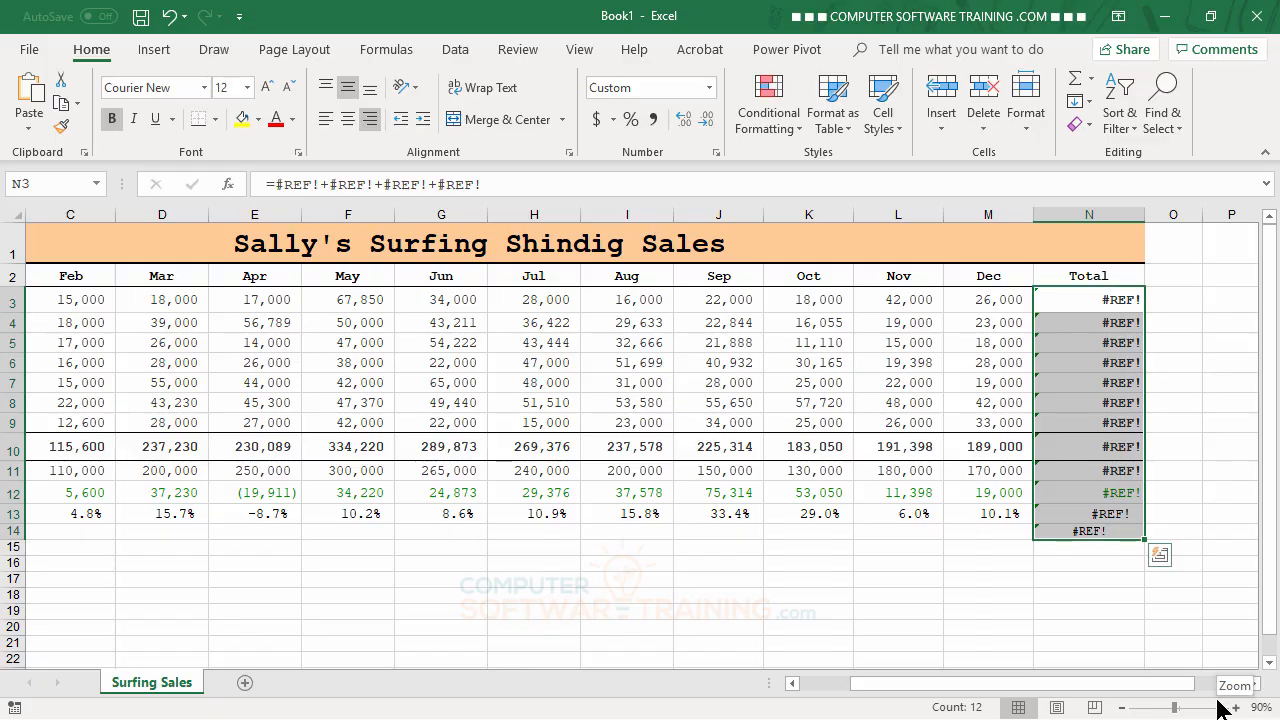
{"action": "key", "text": "Delete"}
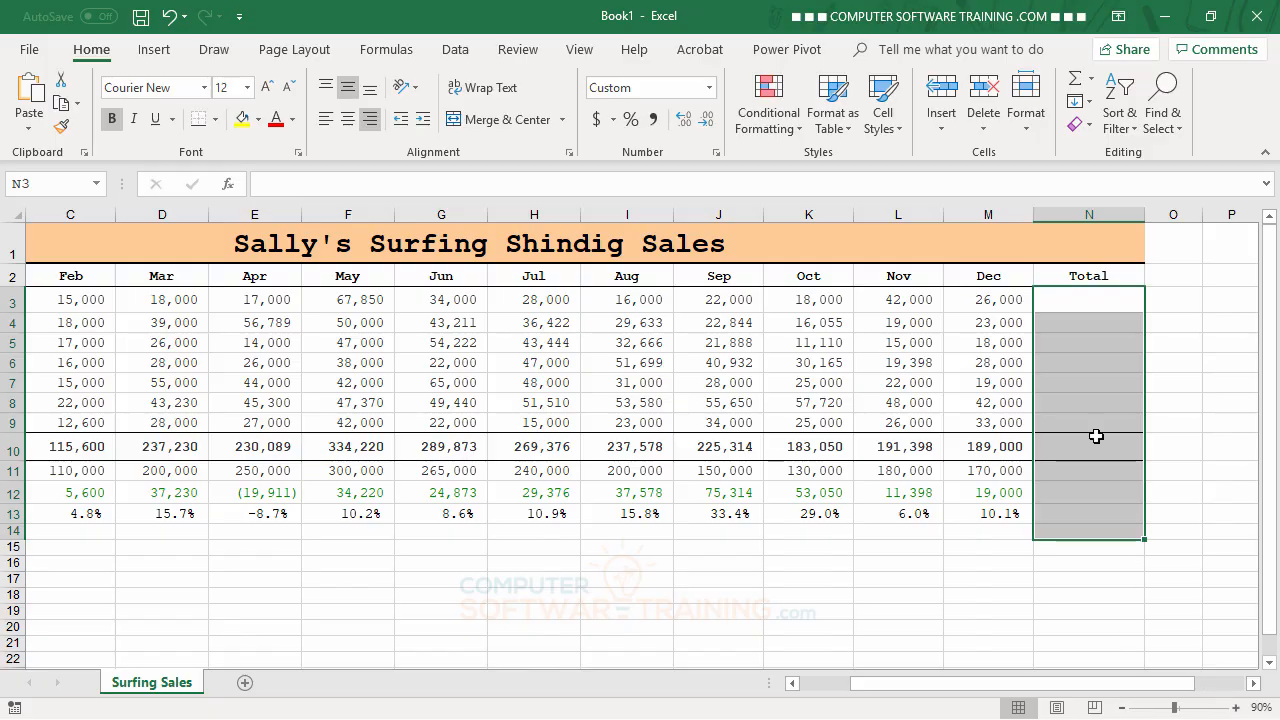
Fill the Total cells N3:N13 with AutoSum formulas that add up each row's months
{"action": "left_click", "coordinate": [1069, 314]}
{"action": "left_click_drag", "start_coordinate": [1069, 314], "coordinate": [1061, 507]}
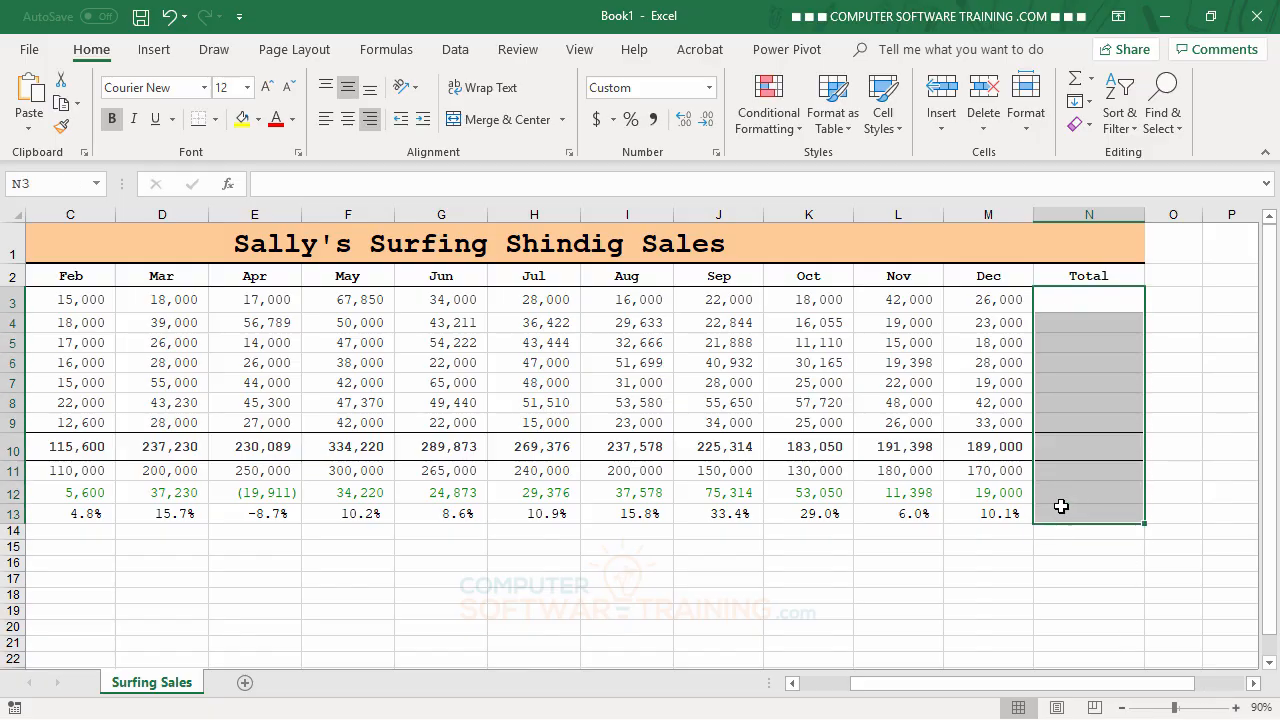
{"action": "left_click", "coordinate": [1075, 82]}
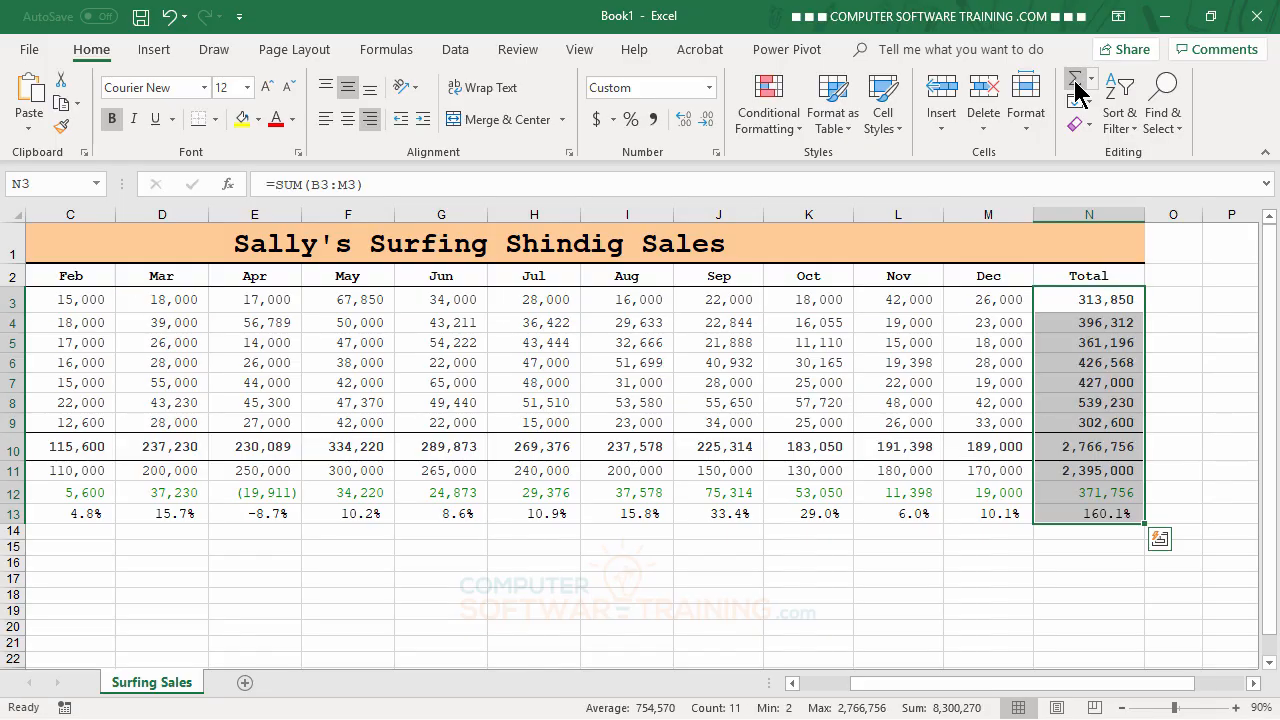
{"action": "left_click", "coordinate": [810, 590]}
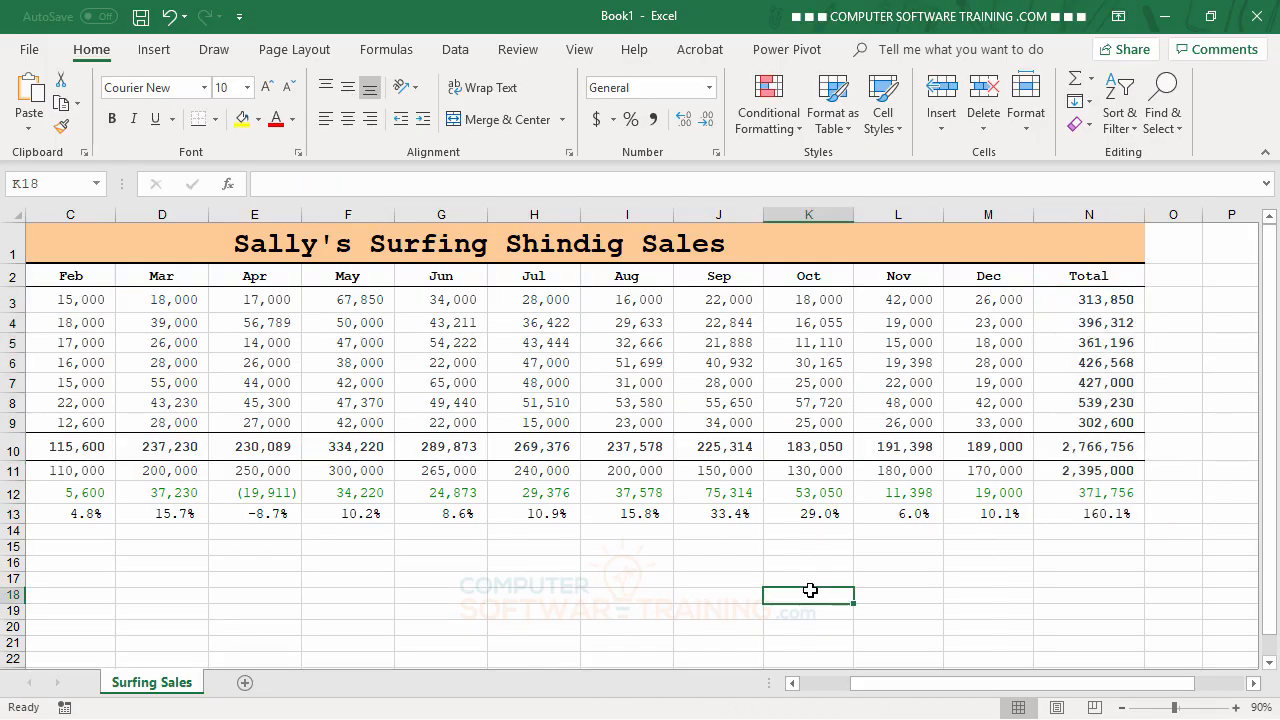
Undo the Total column changes and all quarter column deletions, and select cell F4
{"action": "left_click_drag", "start_coordinate": [853, 684], "coordinate": [792, 688]}
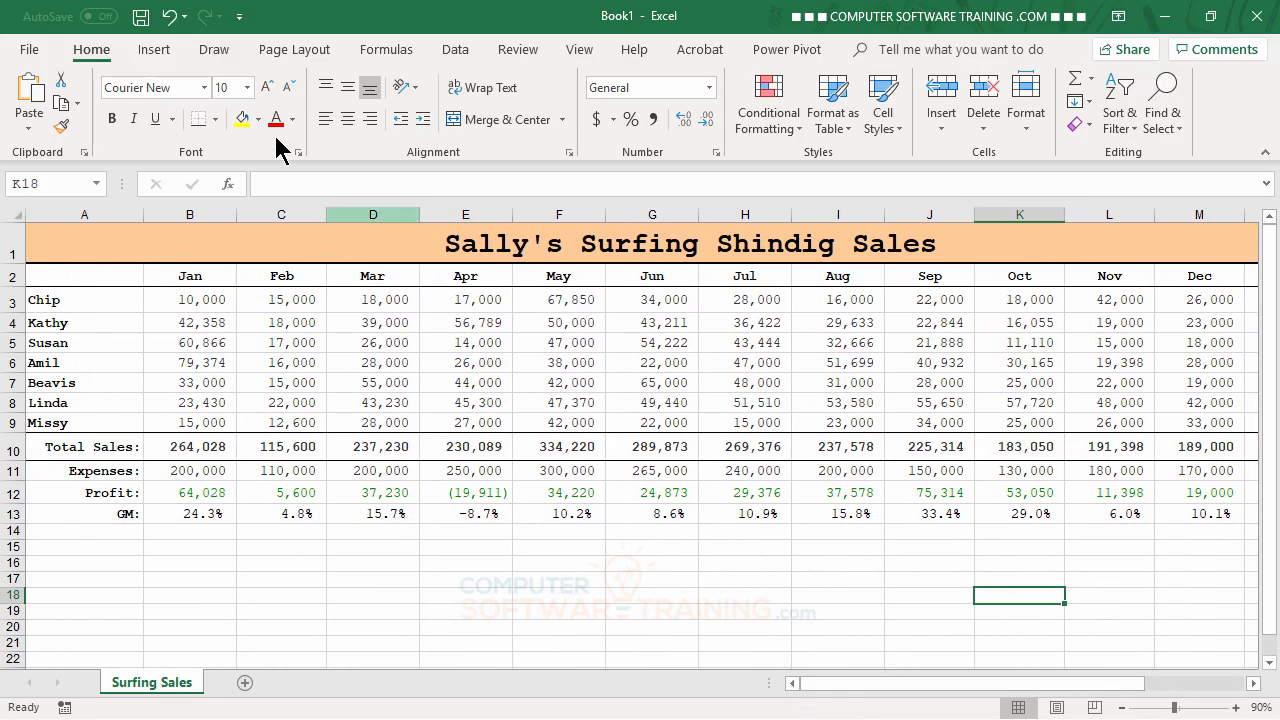
{"action": "left_click", "coordinate": [168, 18]}
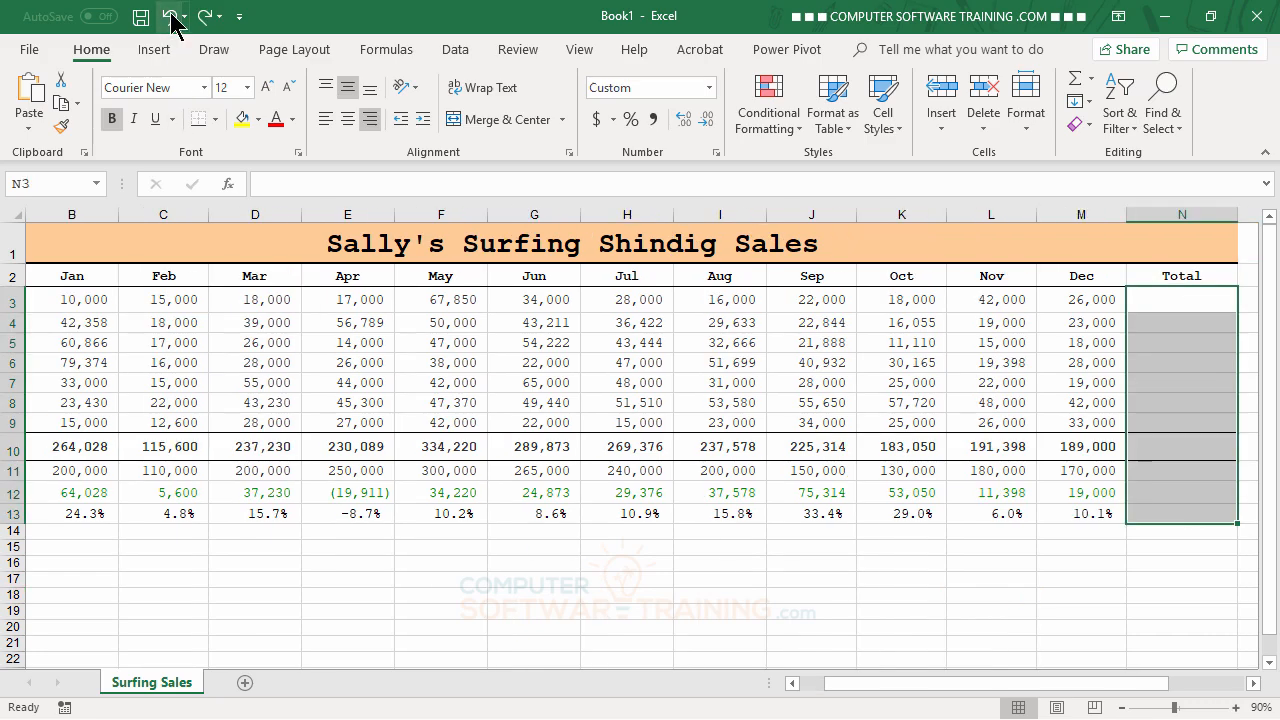
{"action": "left_click", "coordinate": [170, 16]}
{"action": "left_click", "coordinate": [170, 16]}
{"action": "left_click", "coordinate": [170, 16]}
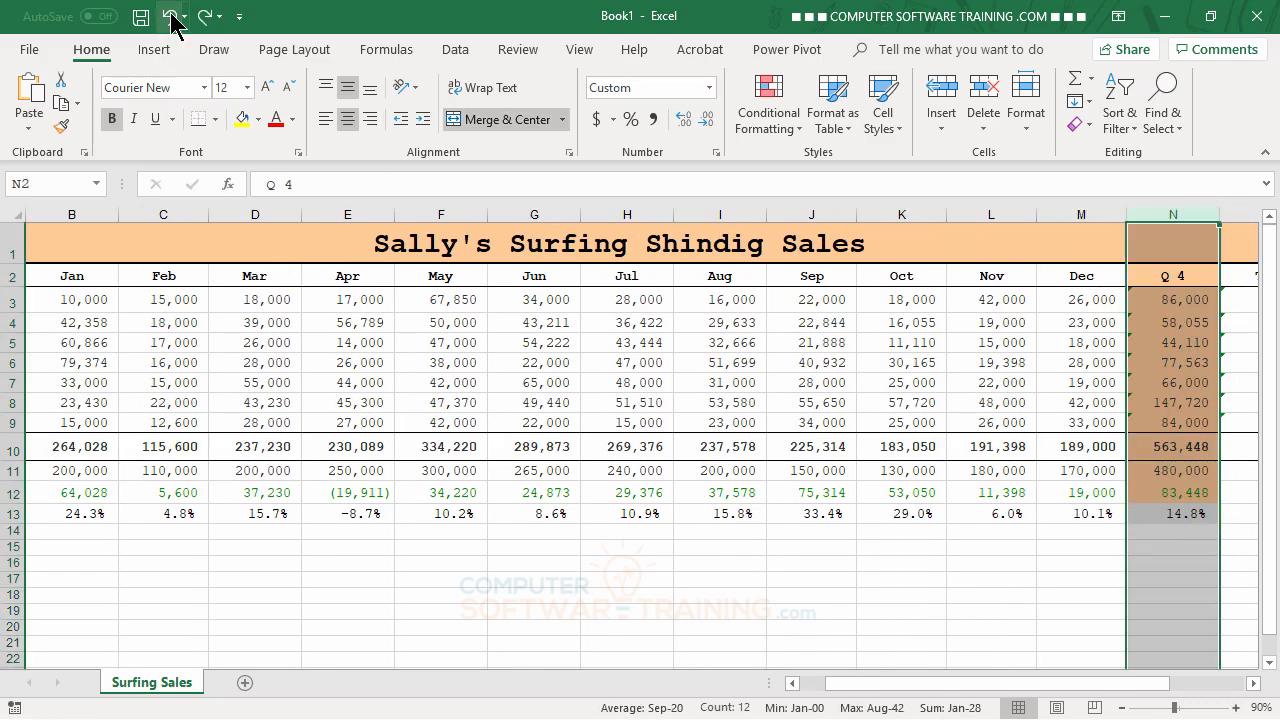
{"action": "left_click", "coordinate": [170, 16]}
{"action": "left_click", "coordinate": [170, 16]}
{"action": "left_click", "coordinate": [170, 16]}
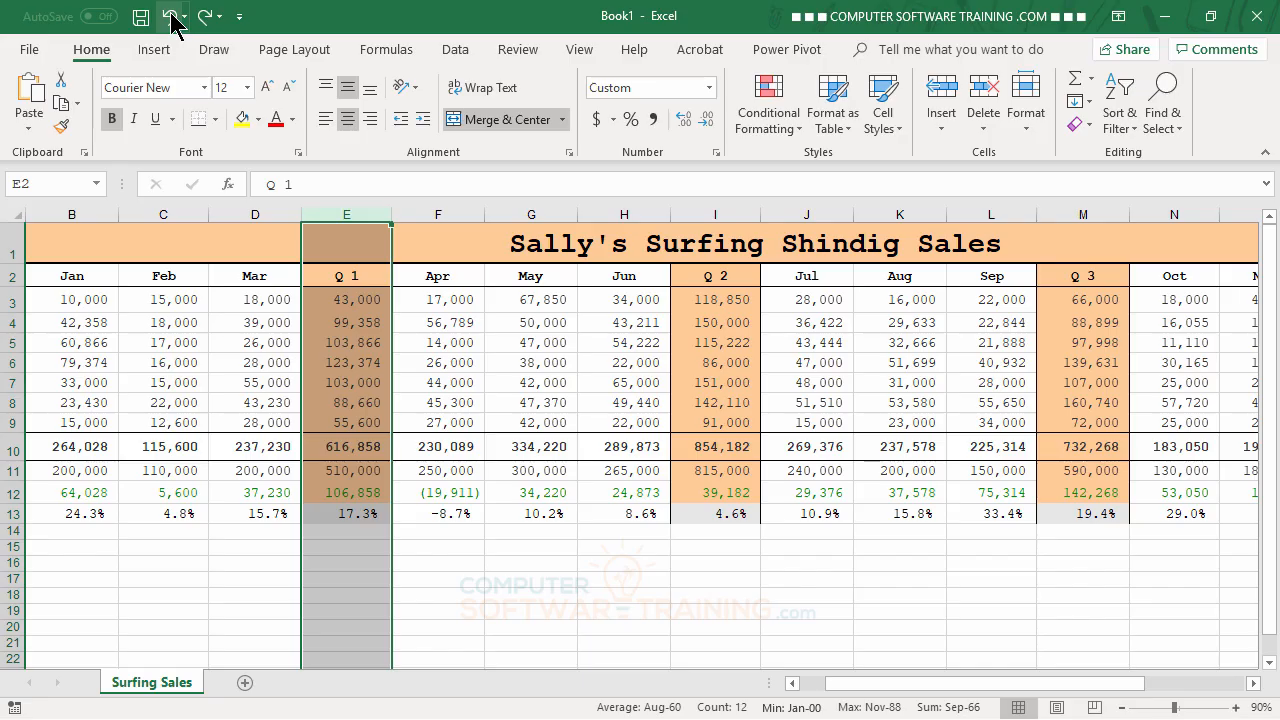
{"action": "left_click_drag", "start_coordinate": [951, 694], "coordinate": [815, 700]}
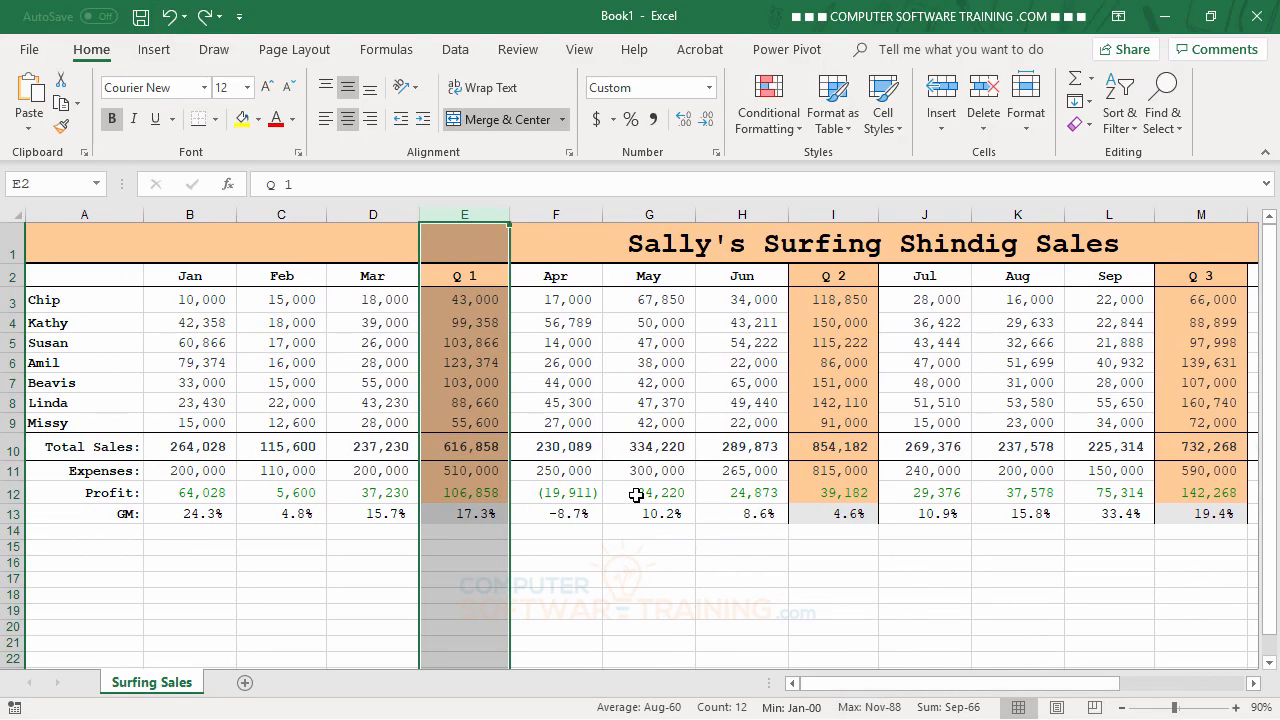
{"action": "left_click", "coordinate": [580, 323]}
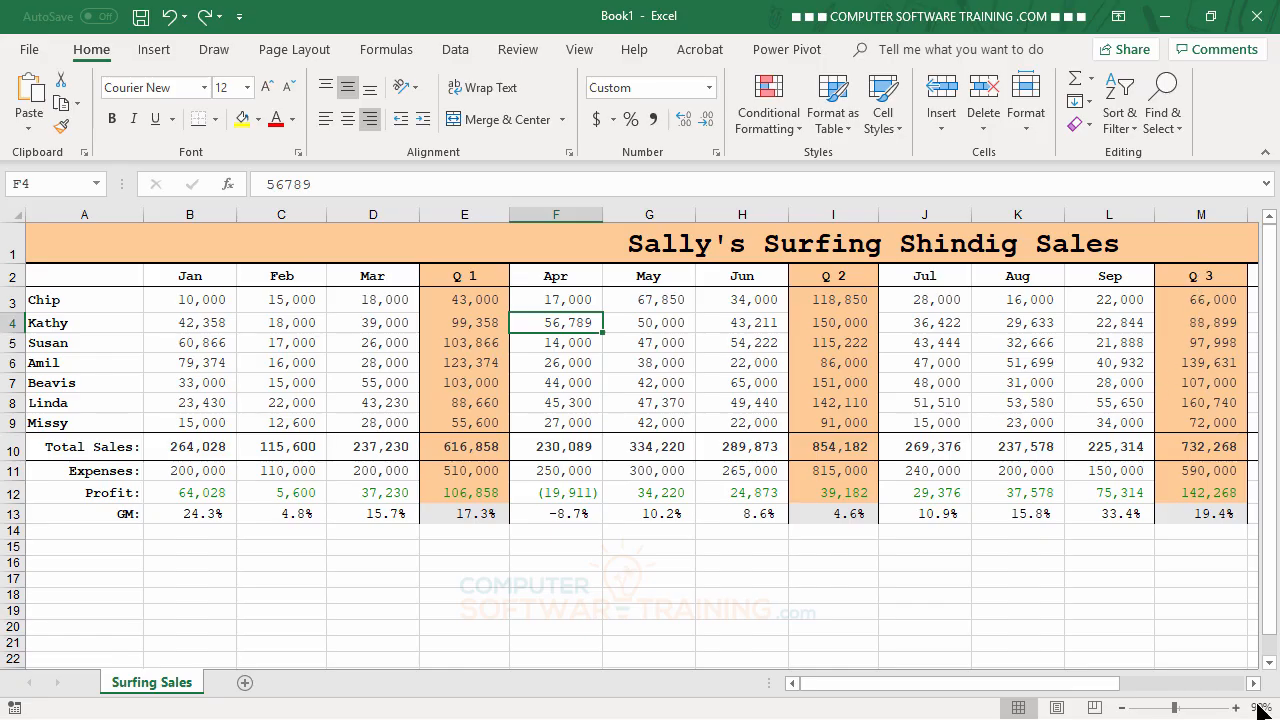
Inspect the formula in the first Total cell, R3, to see which columns it refers to
{"action": "left_click_drag", "start_coordinate": [1105, 686], "coordinate": [1186, 655]}
{"action": "left_click", "coordinate": [1182, 304]}
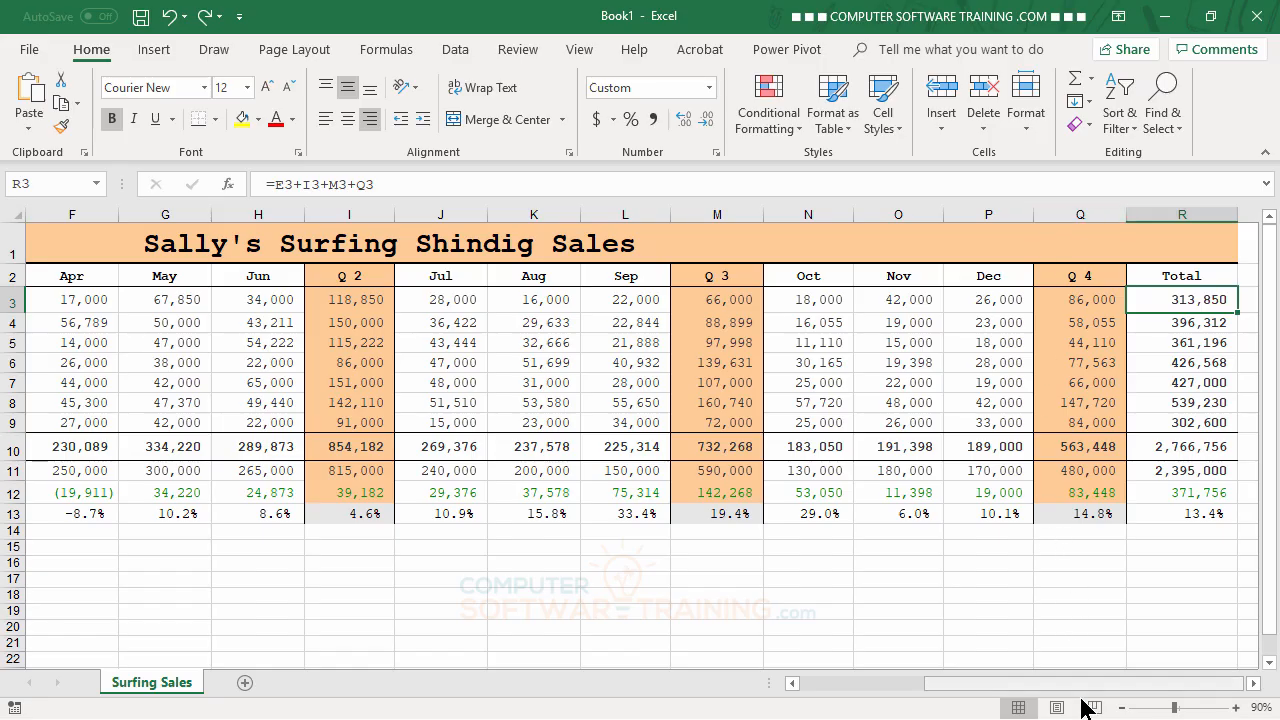
{"action": "left_click_drag", "start_coordinate": [1080, 688], "coordinate": [885, 700]}
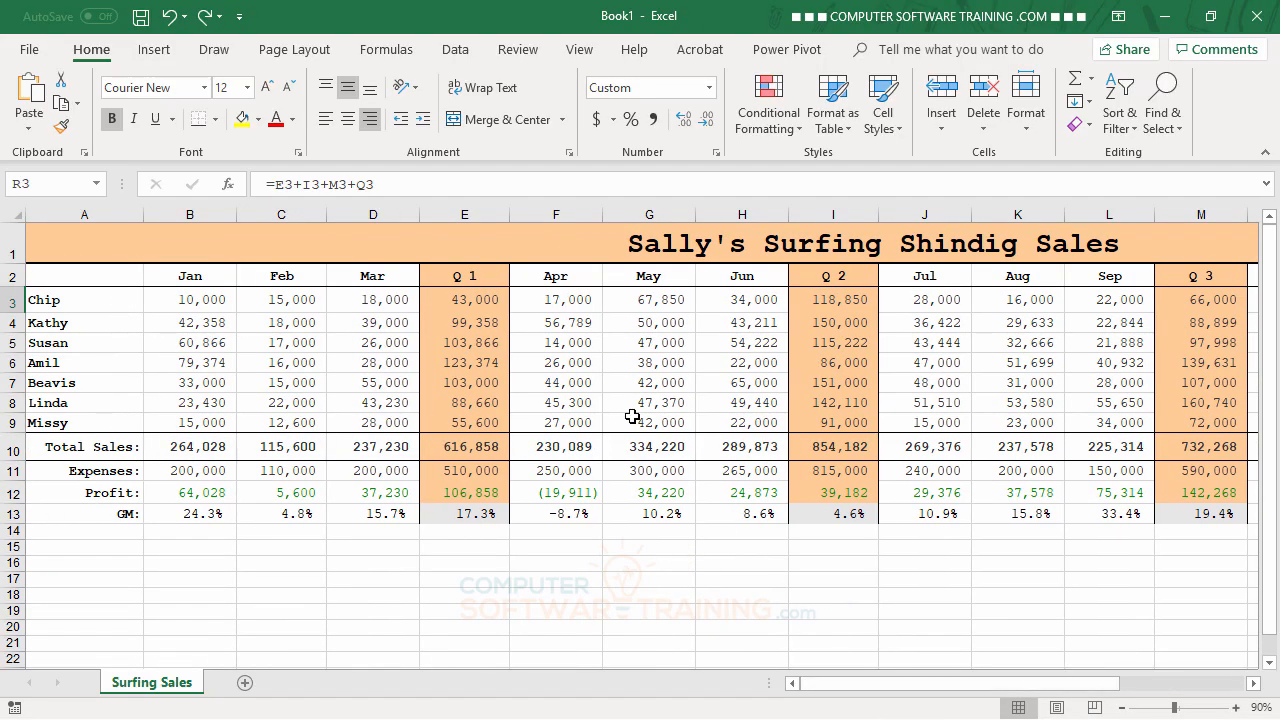
Hide the Q 1, Q 2 and Q 3 subtotal columns E, I and M
{"action": "right_click", "coordinate": [455, 214]}
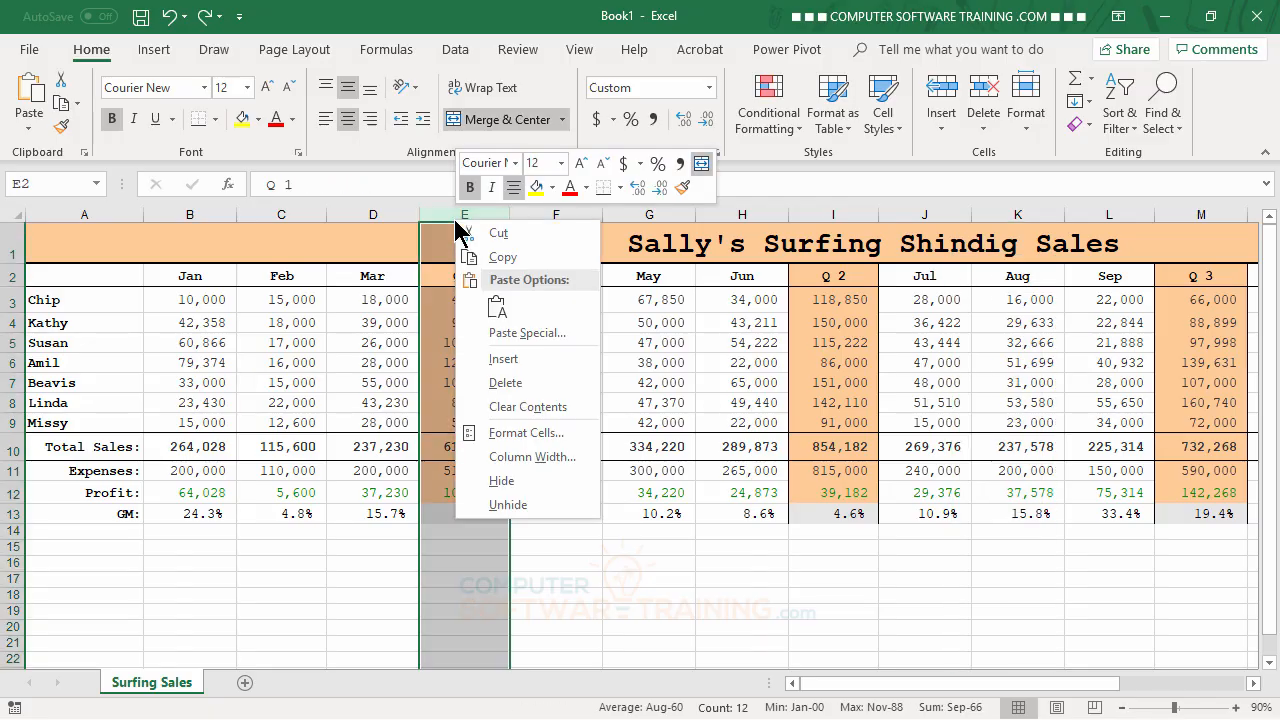
{"action": "left_click", "coordinate": [512, 483]}
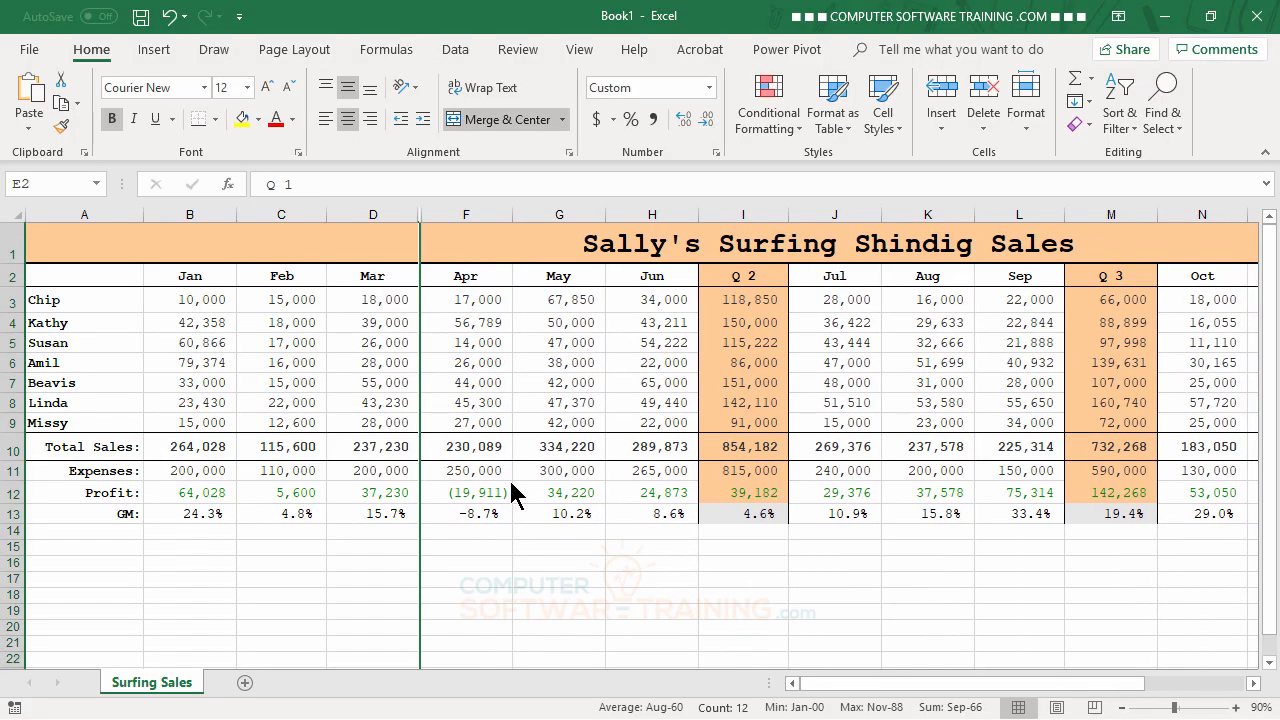
{"action": "right_click", "coordinate": [742, 215]}
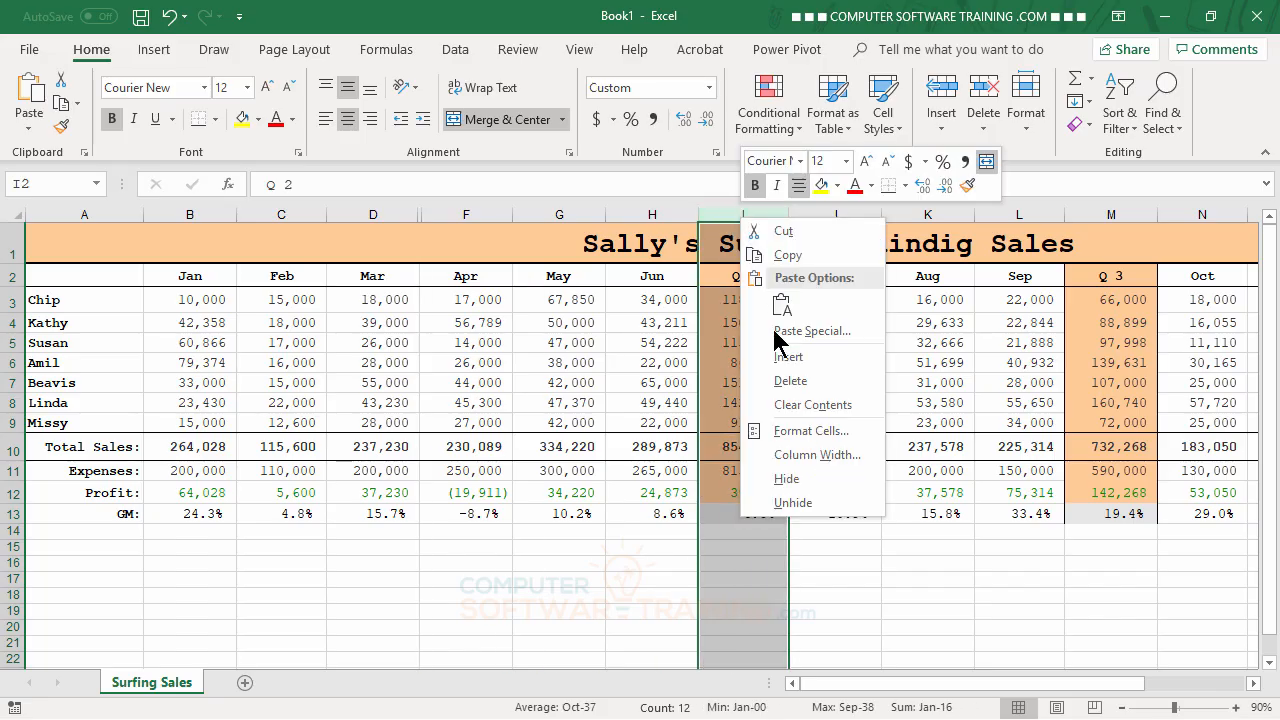
{"action": "left_click", "coordinate": [793, 476]}
{"action": "left_click", "coordinate": [1020, 214]}
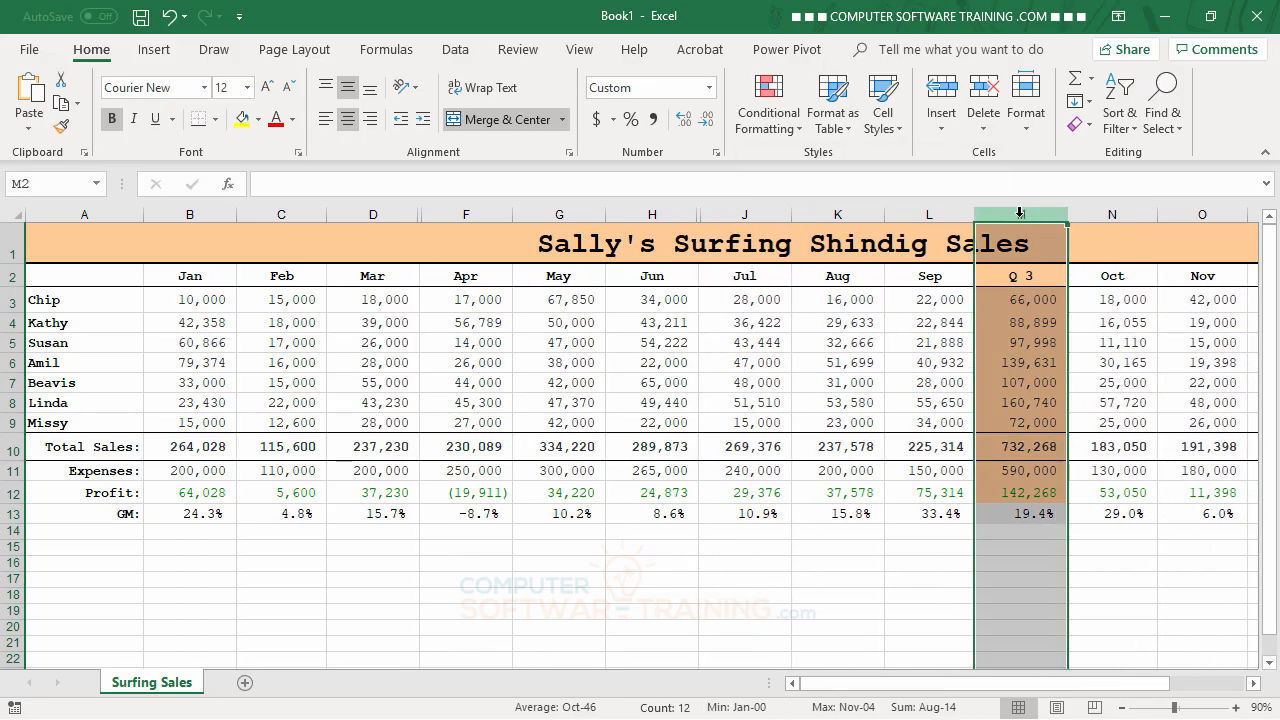
{"action": "right_click", "coordinate": [1020, 215]}
{"action": "left_click", "coordinate": [1068, 479]}
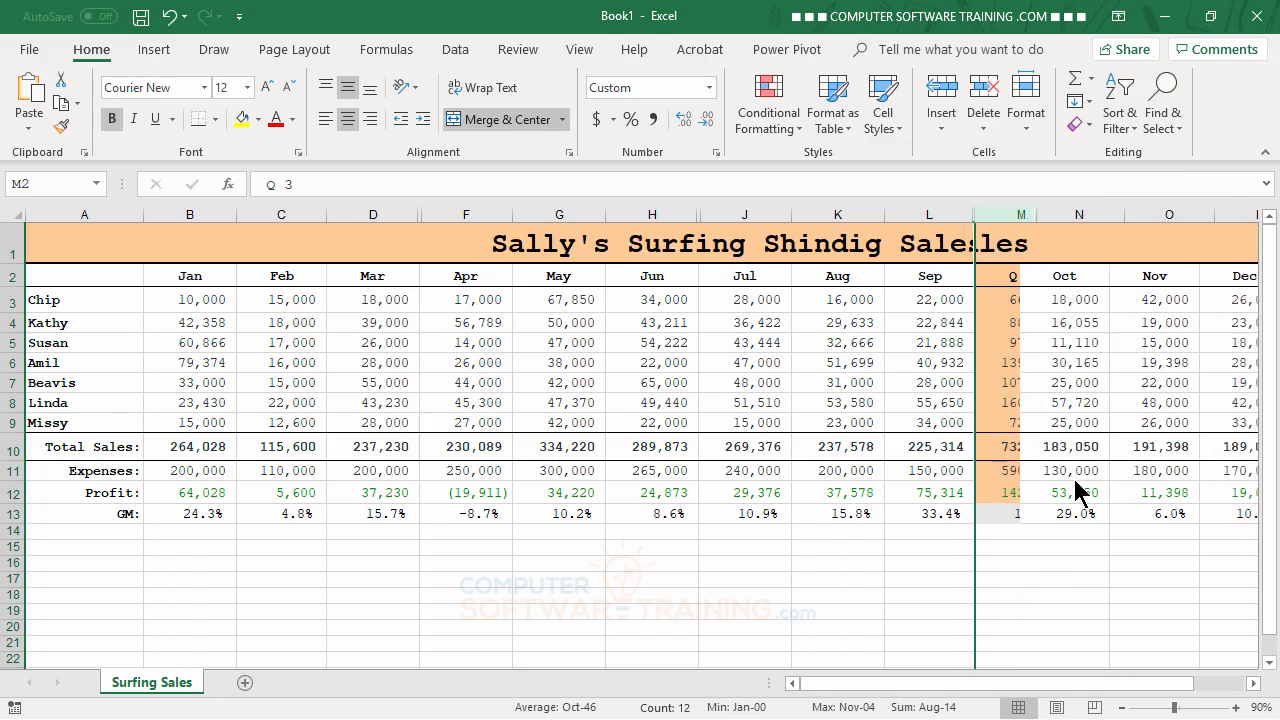
Hide the Q 4 subtotal column Q, and select empty cell N16 below the data
{"action": "left_click_drag", "start_coordinate": [1160, 688], "coordinate": [1216, 687]}
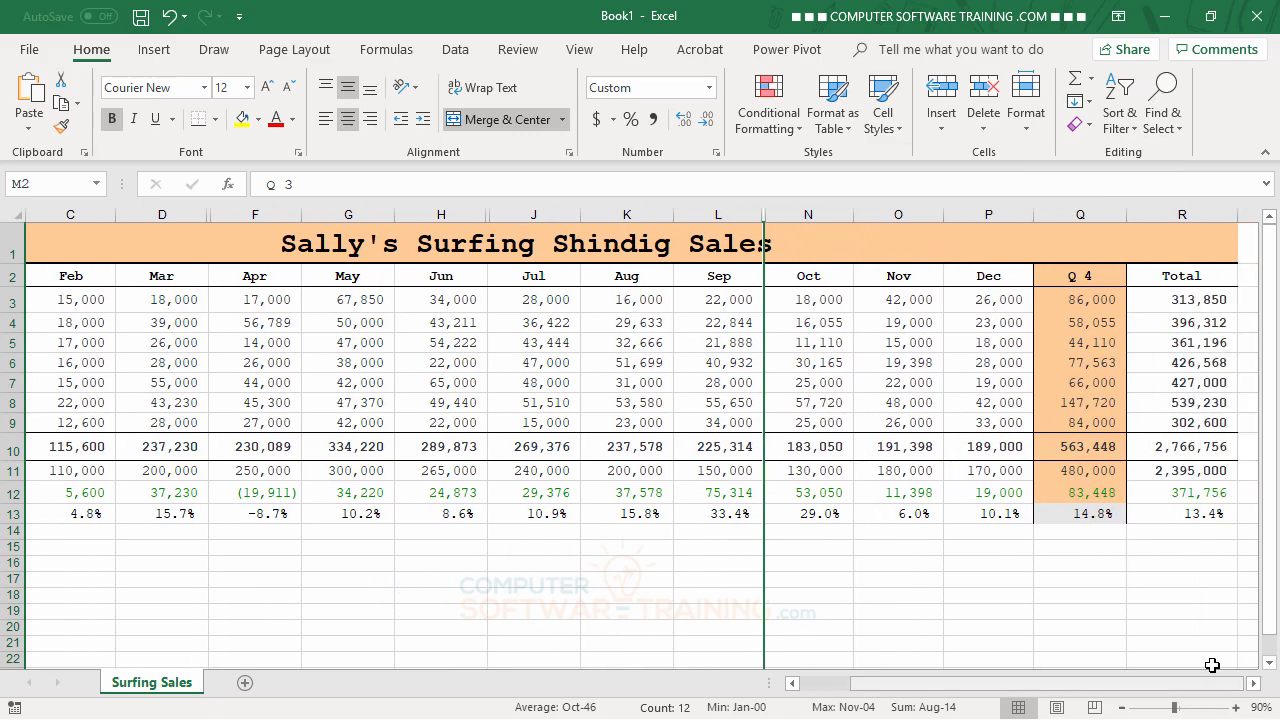
{"action": "left_click_drag", "start_coordinate": [1082, 214], "coordinate": [1082, 213]}
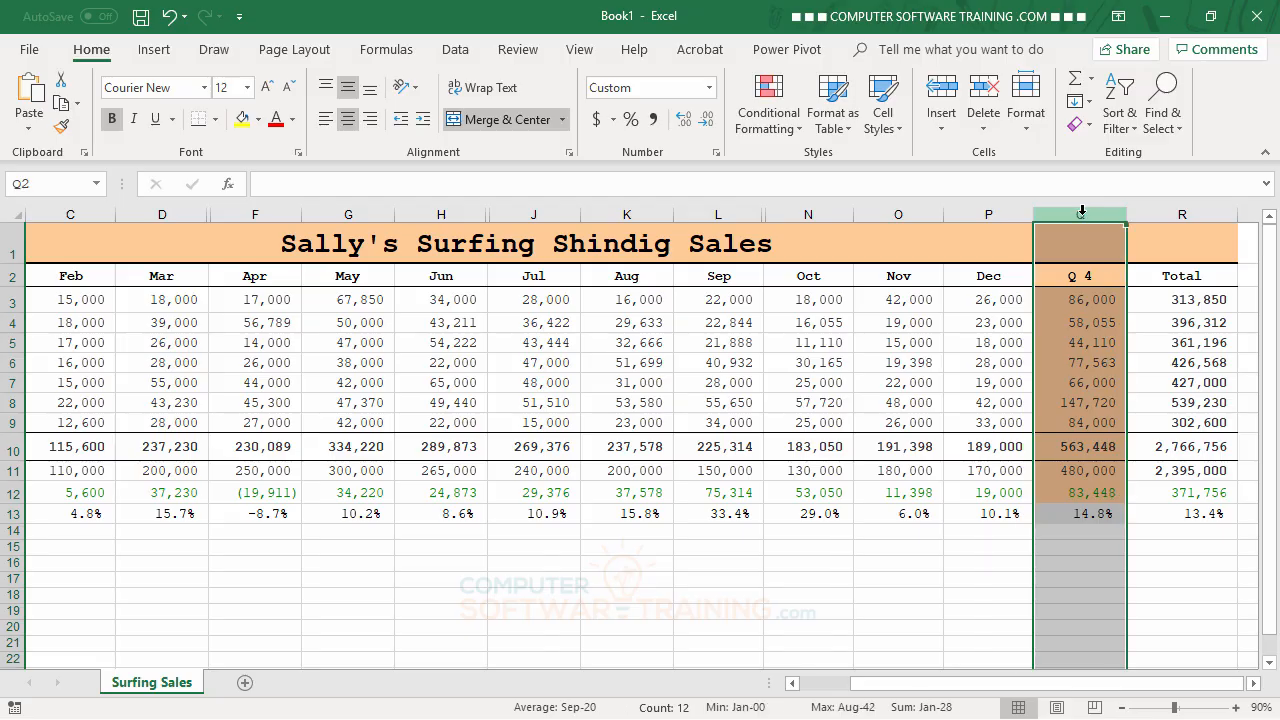
{"action": "right_click", "coordinate": [1082, 214]}
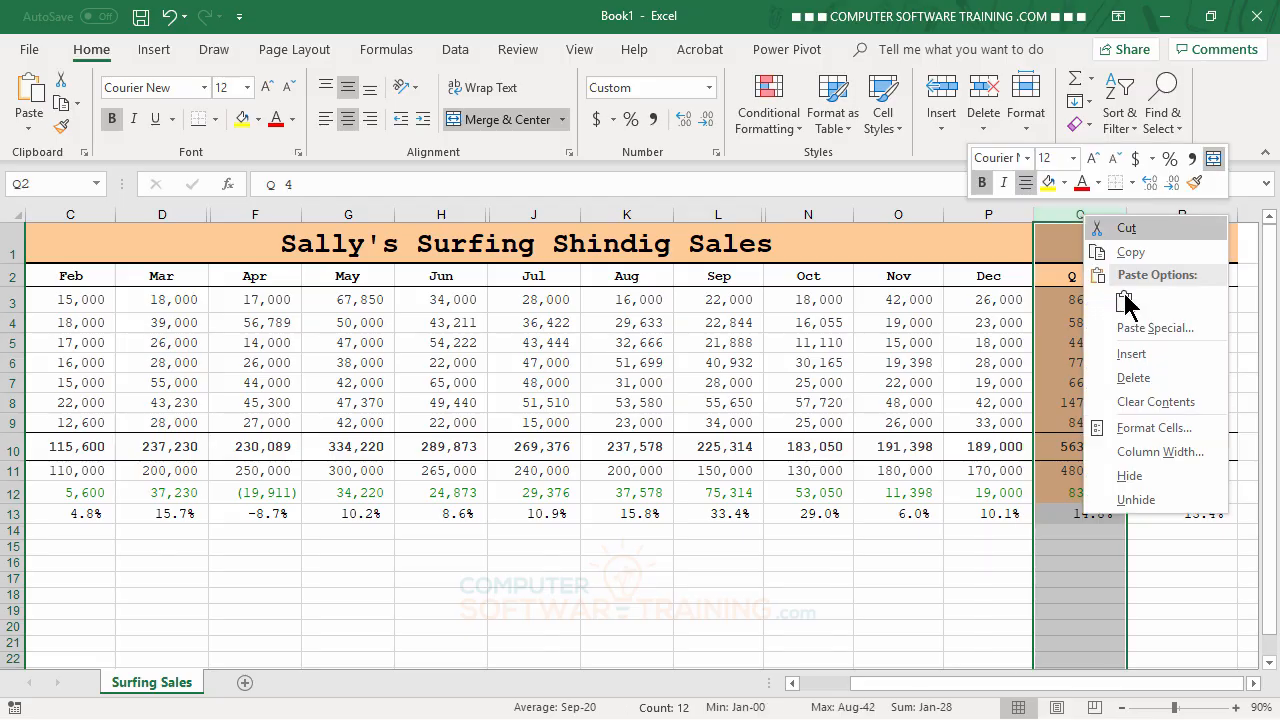
{"action": "left_click", "coordinate": [1132, 476]}
{"action": "scroll", "coordinate": [1007, 528], "scroll_direction": "left", "scroll_amount": 2}
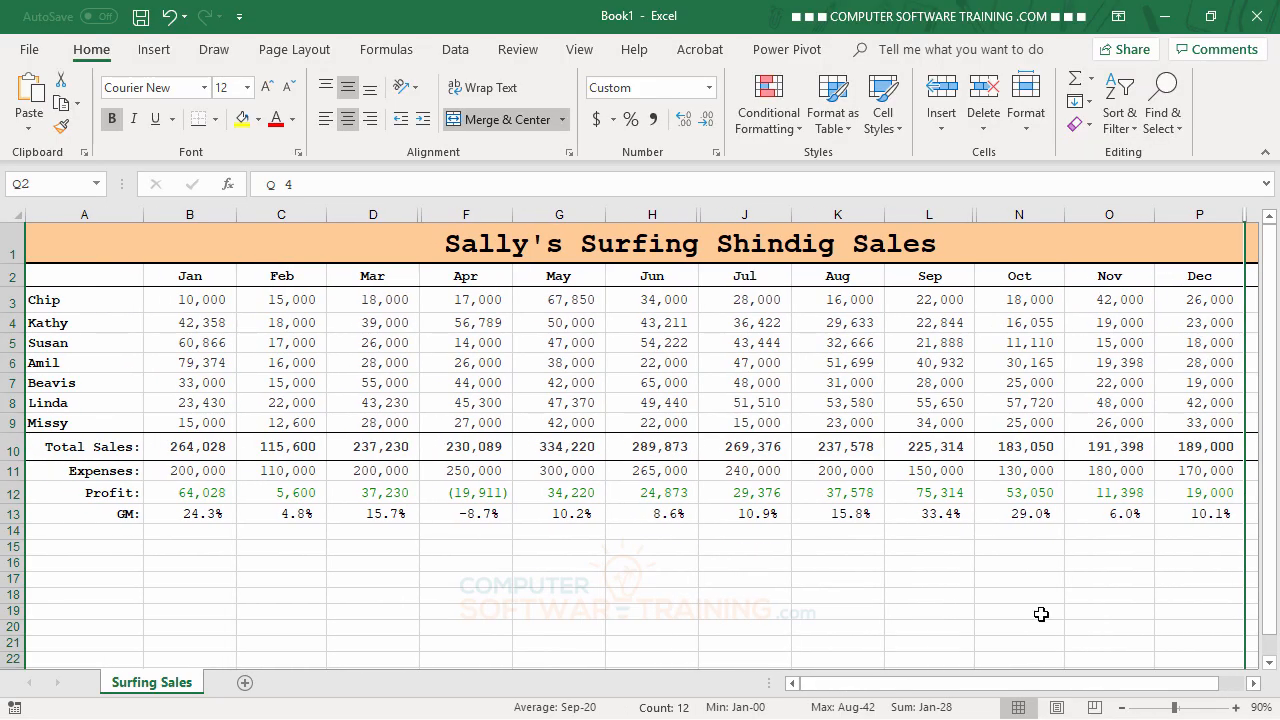
{"action": "left_click", "coordinate": [995, 566]}
{"action": "left_click_drag", "start_coordinate": [1033, 686], "coordinate": [990, 690]}
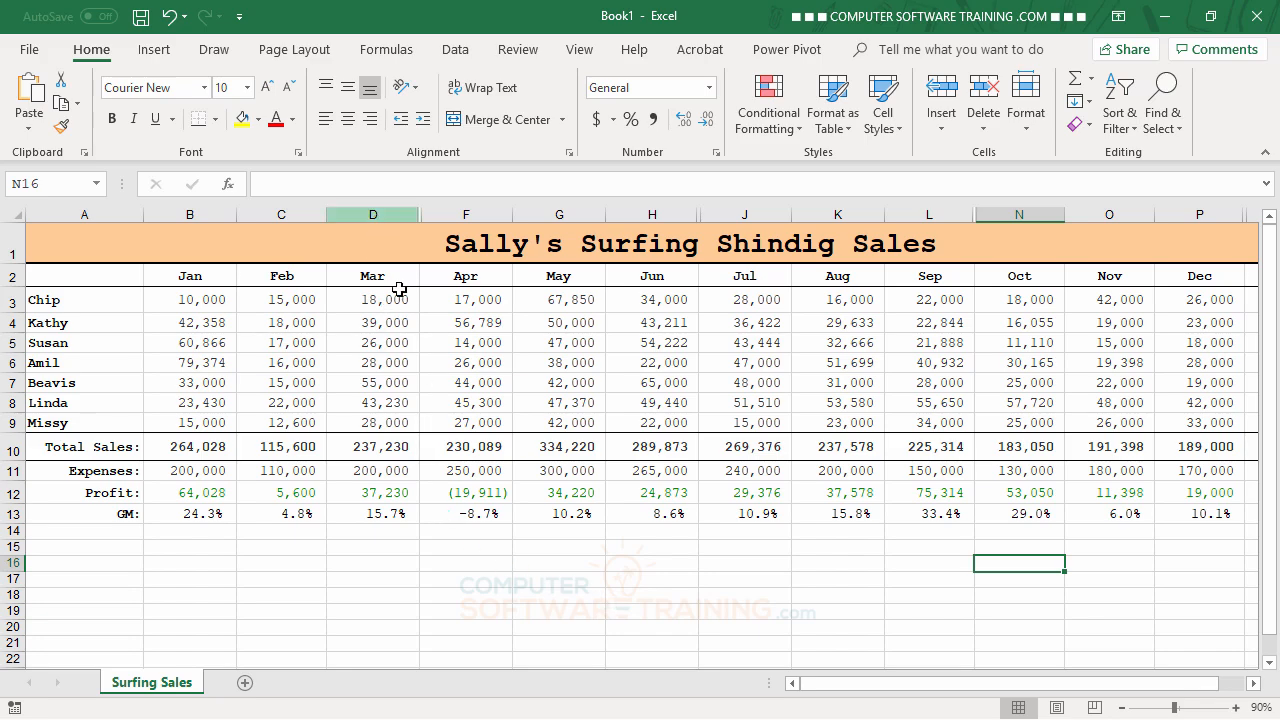
Unhide the Q 1 column by selecting its neighbouring columns D and F, and clear the column selection
{"action": "left_click", "coordinate": [374, 214]}
{"action": "left_click_drag", "start_coordinate": [374, 214], "coordinate": [455, 216]}
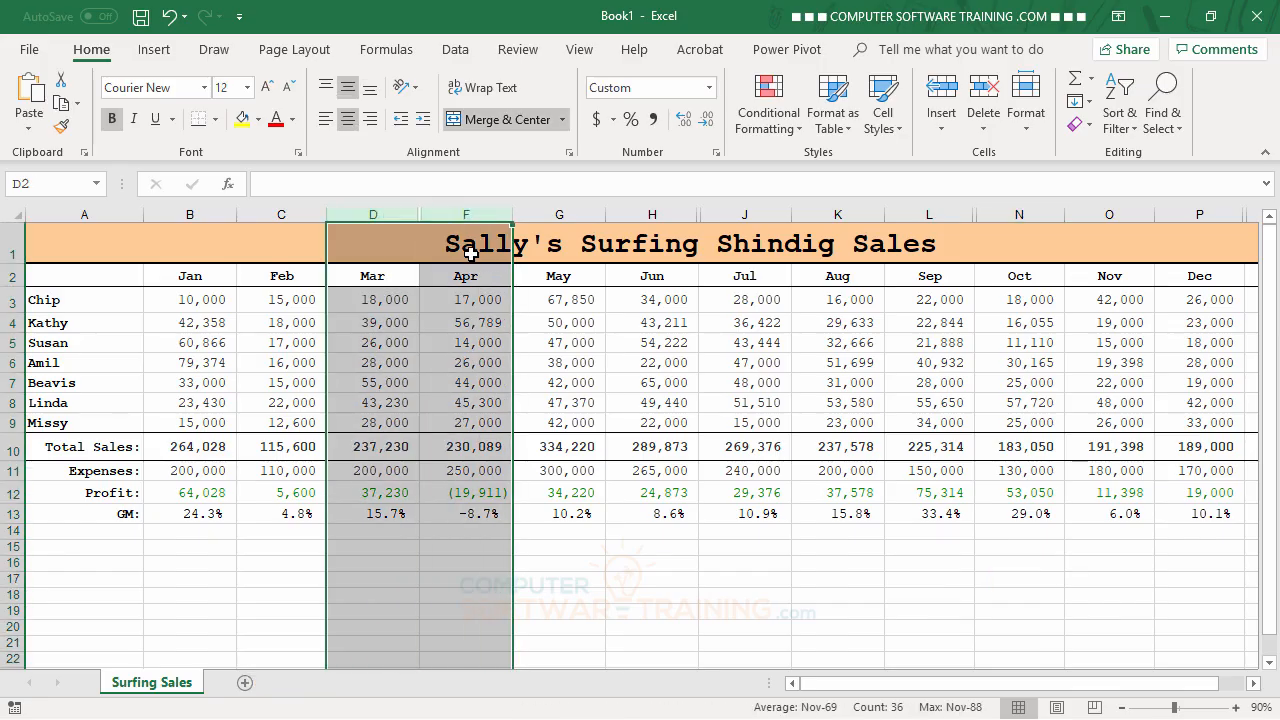
{"action": "right_click", "coordinate": [434, 332]}
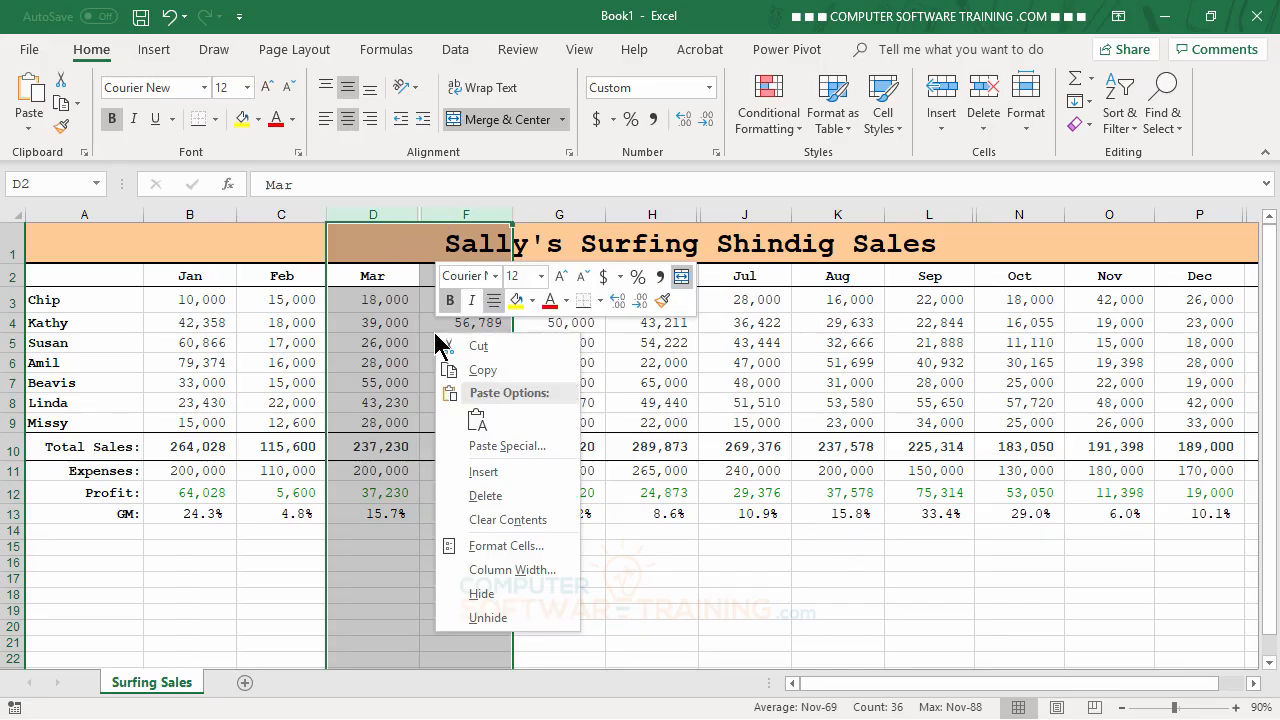
{"action": "left_click", "coordinate": [487, 620]}
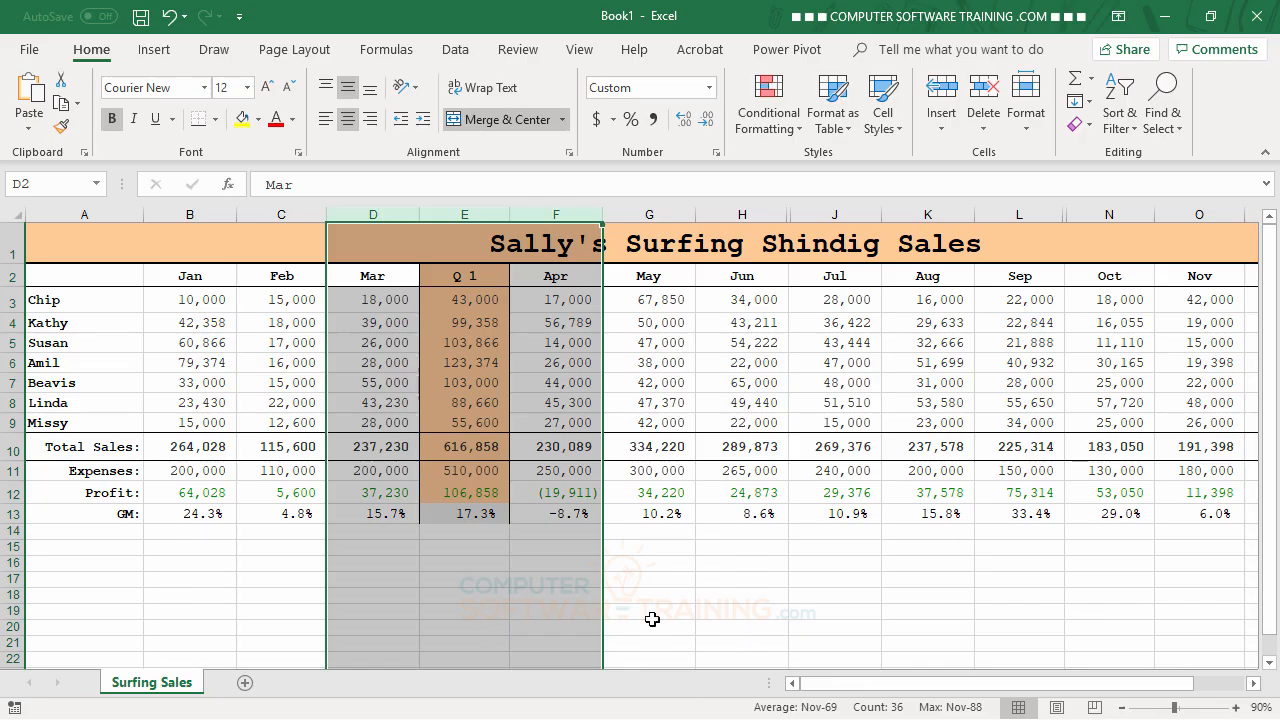
{"action": "left_click", "coordinate": [818, 575]}
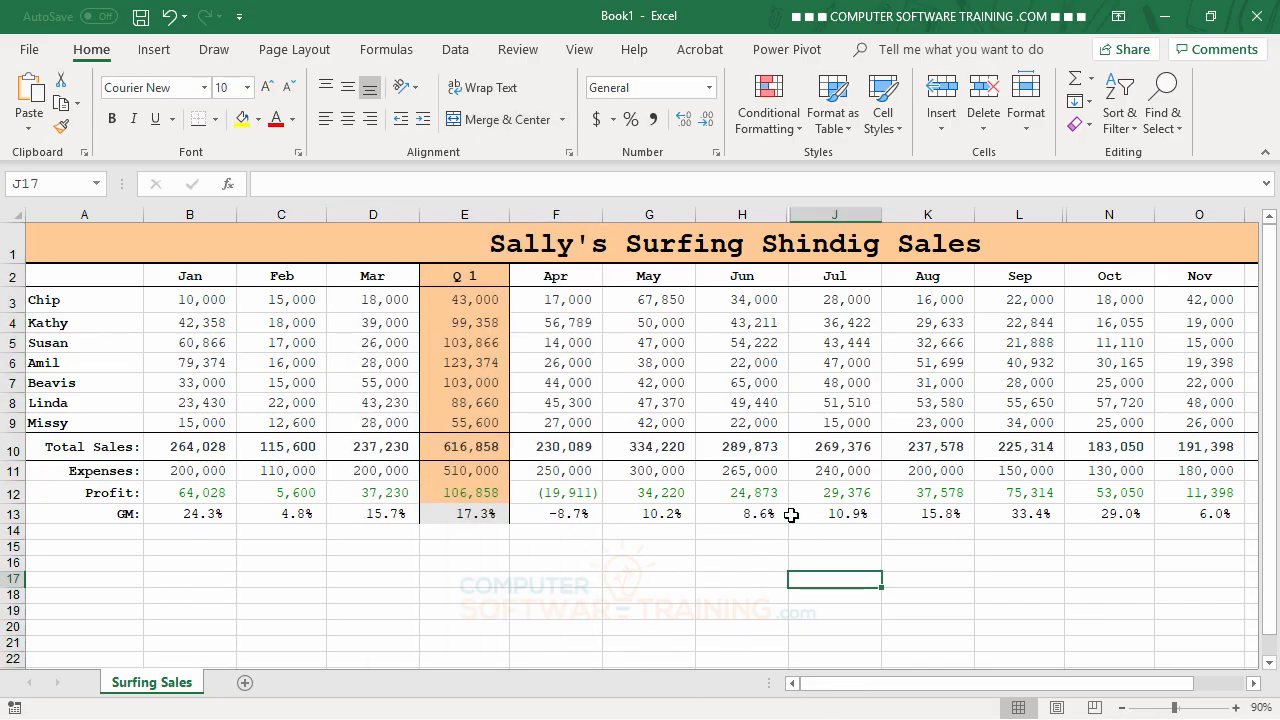
Unhide the Q 2, Q 3 and Q 4 columns together by selecting columns F through R
{"action": "left_click_drag", "start_coordinate": [1055, 685], "coordinate": [1114, 688]}
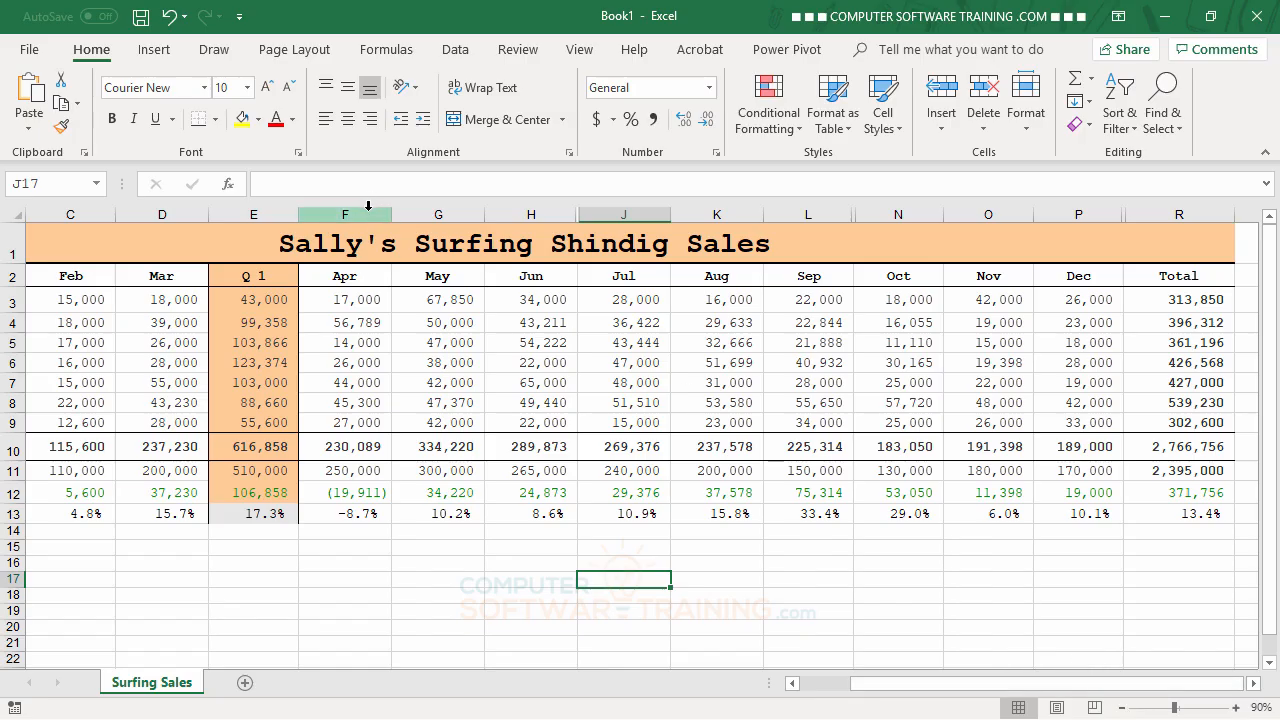
{"action": "left_click_drag", "start_coordinate": [367, 212], "coordinate": [1149, 222]}
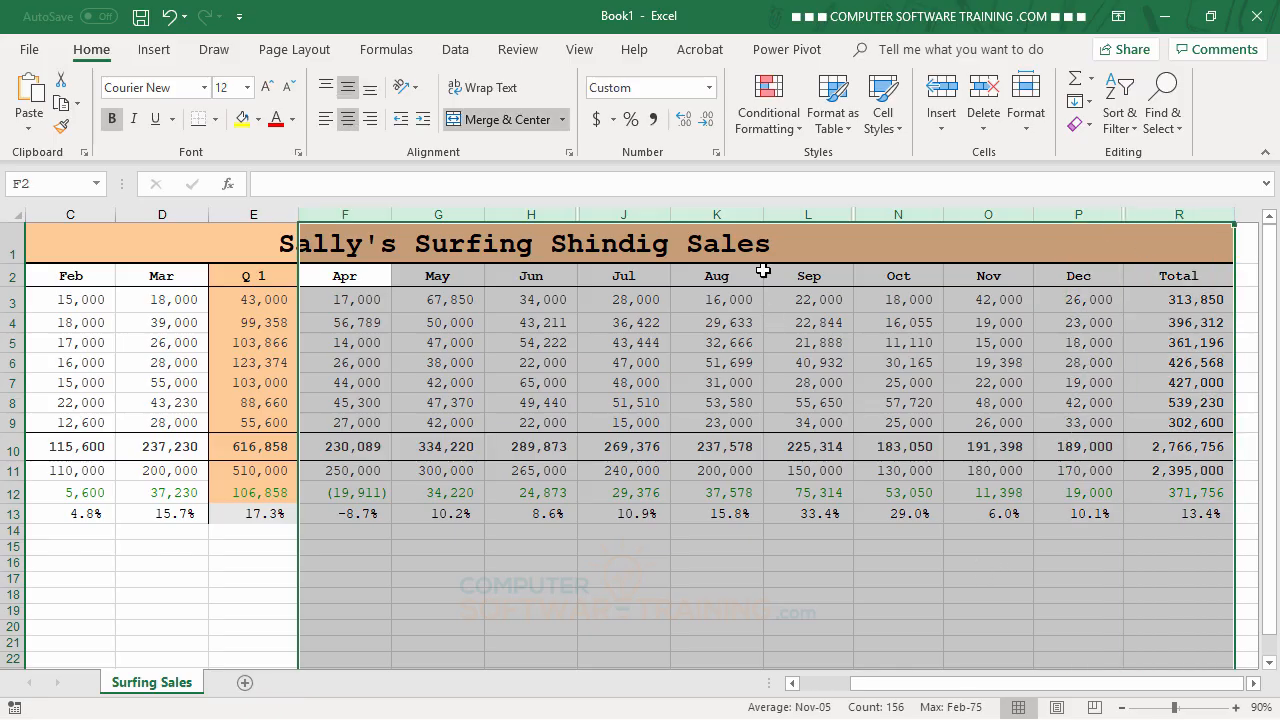
{"action": "right_click", "coordinate": [774, 214]}
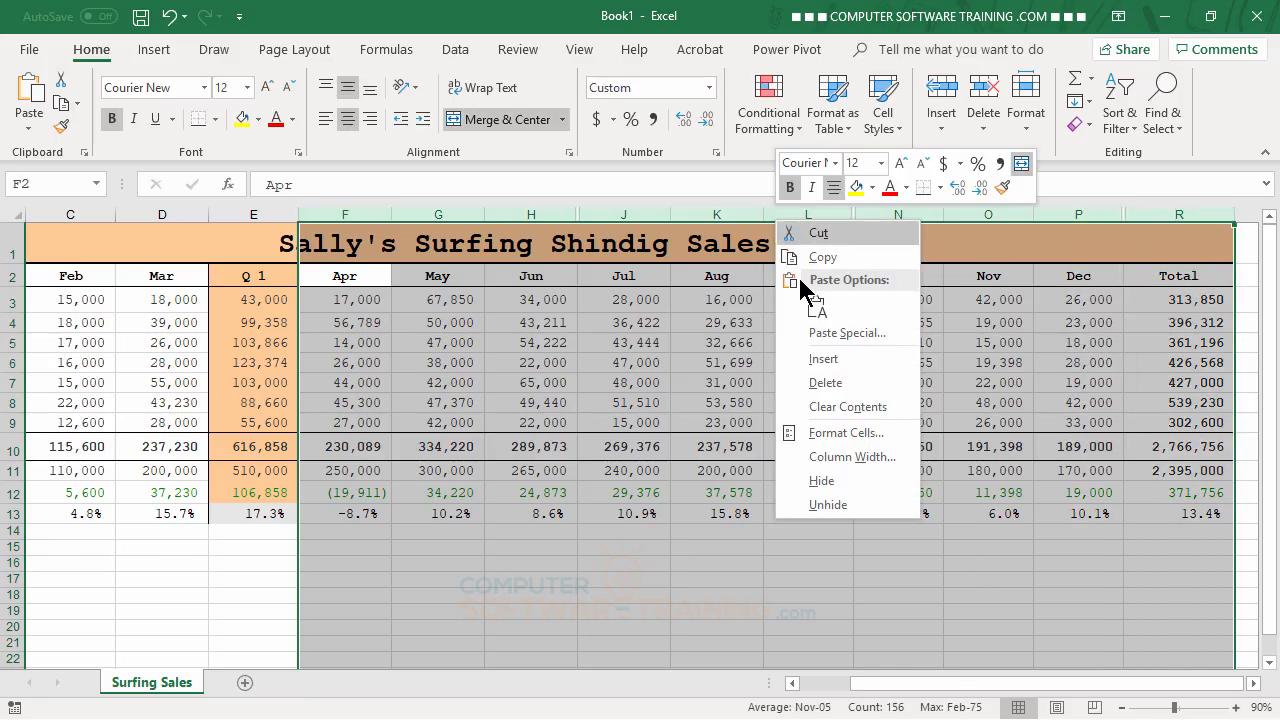
{"action": "left_click", "coordinate": [835, 505]}
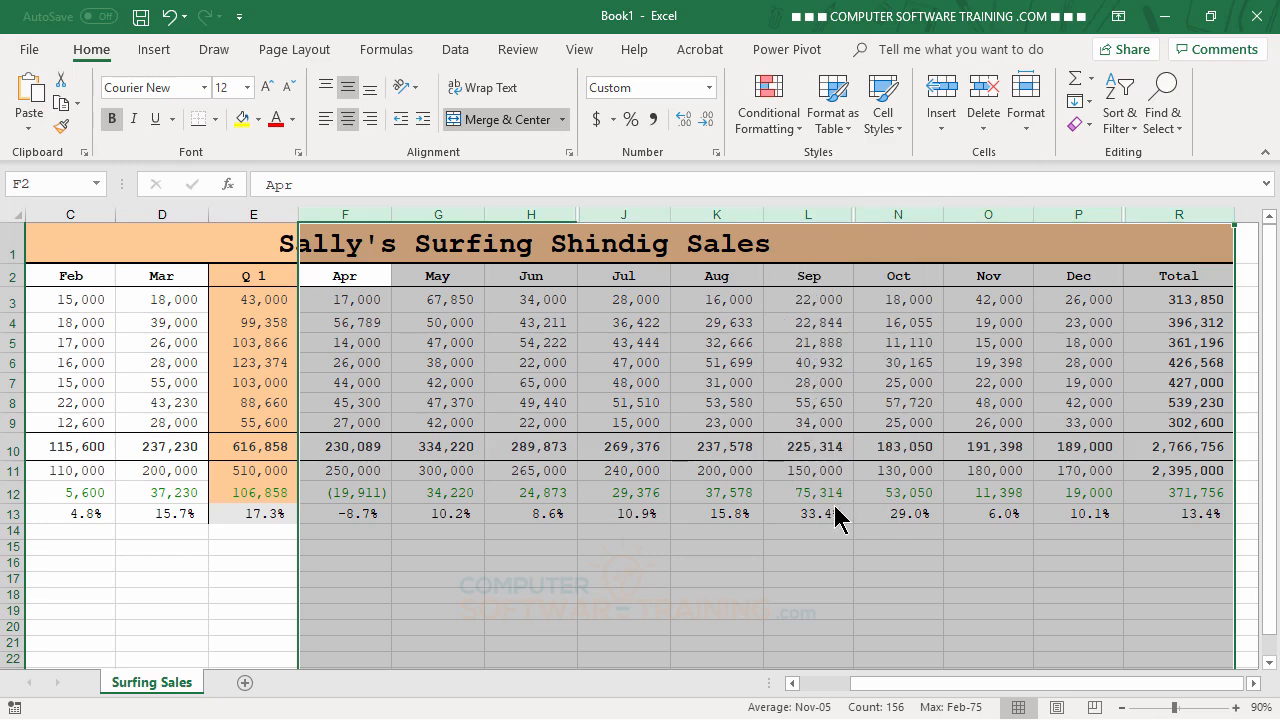
{"action": "left_click", "coordinate": [789, 578]}
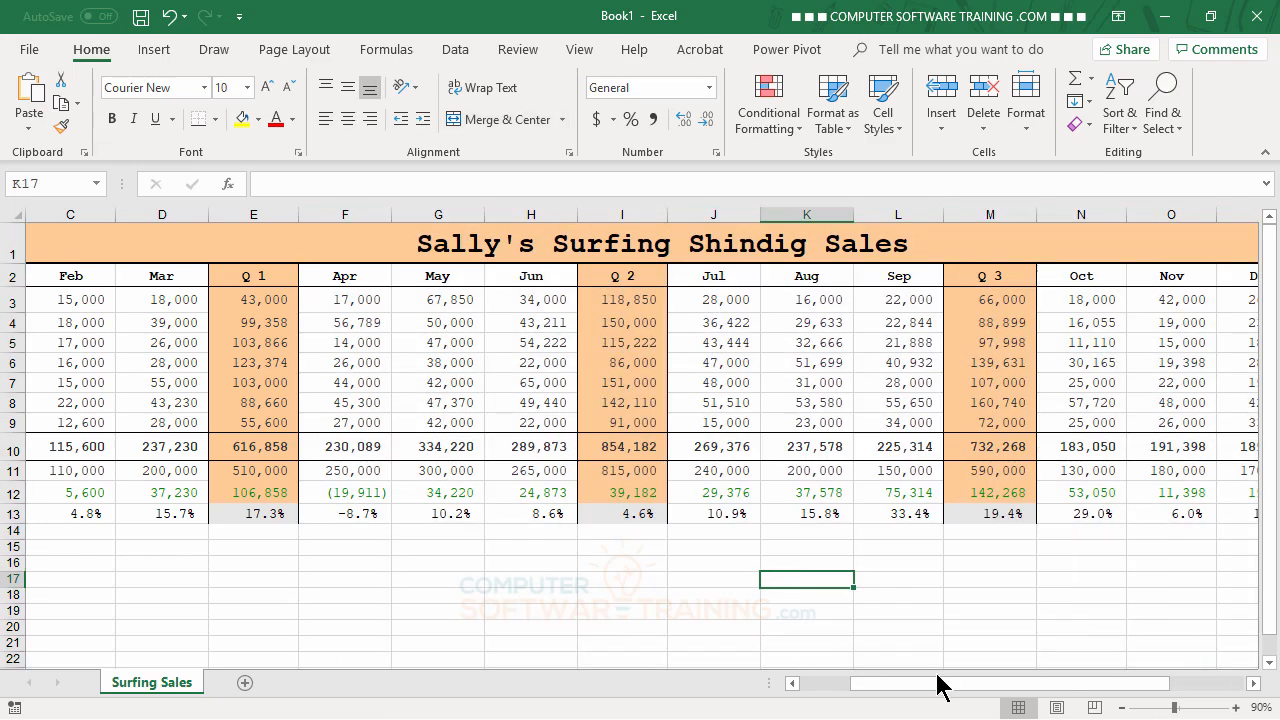
{"action": "left_click_drag", "start_coordinate": [937, 684], "coordinate": [772, 697]}
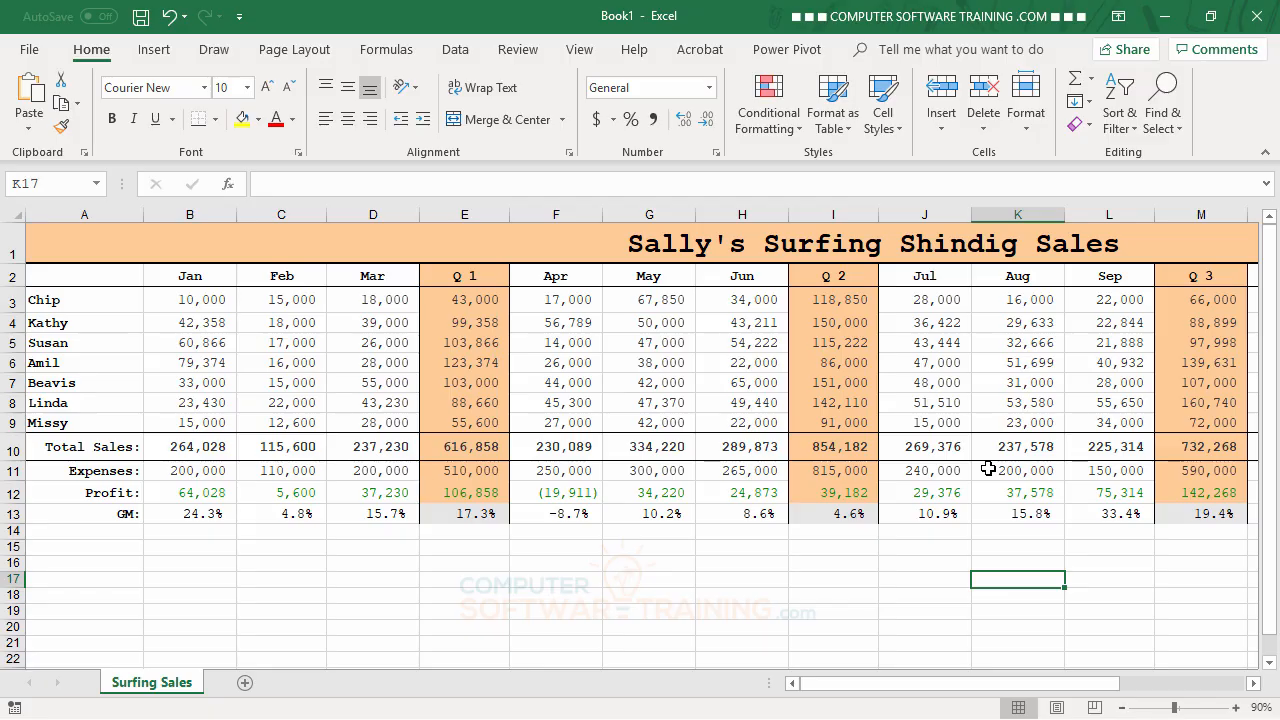
Hide the salespeople's rows 3 through 9, and select an empty cell below the data
{"action": "left_click_drag", "start_coordinate": [918, 685], "coordinate": [879, 685]}
{"action": "left_click_drag", "start_coordinate": [10, 300], "coordinate": [7, 423]}
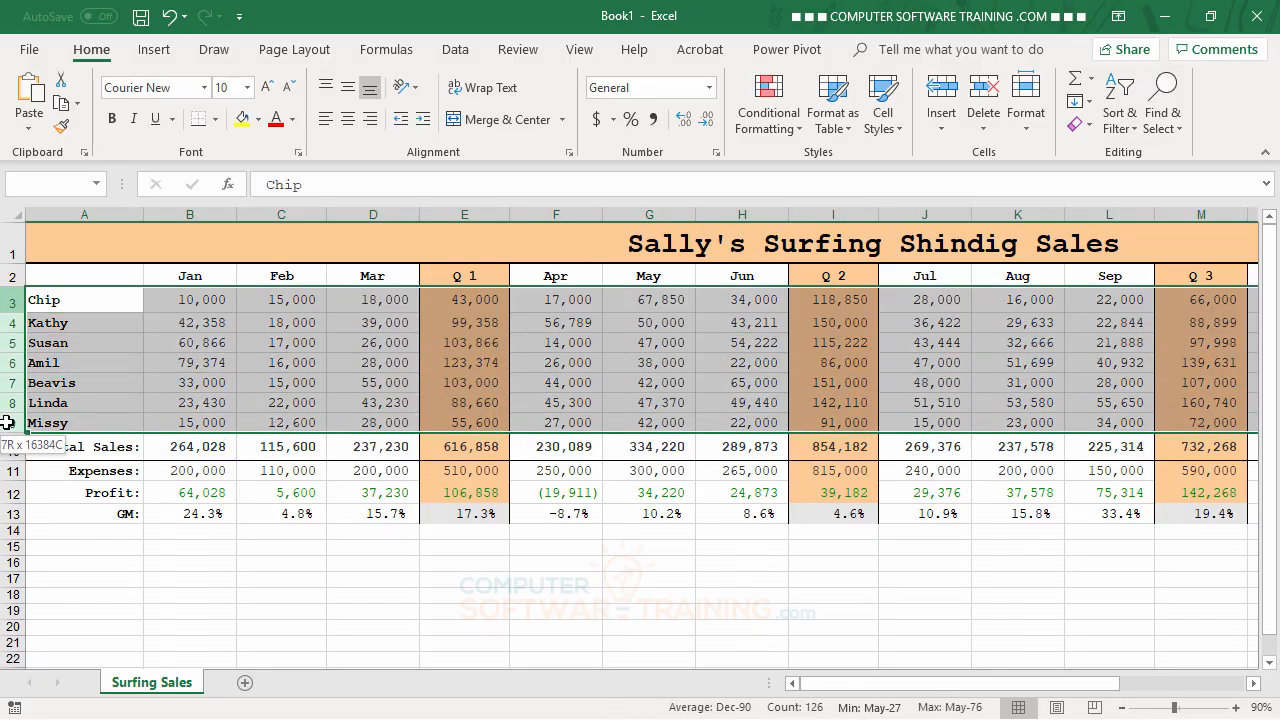
{"action": "right_click", "coordinate": [122, 333]}
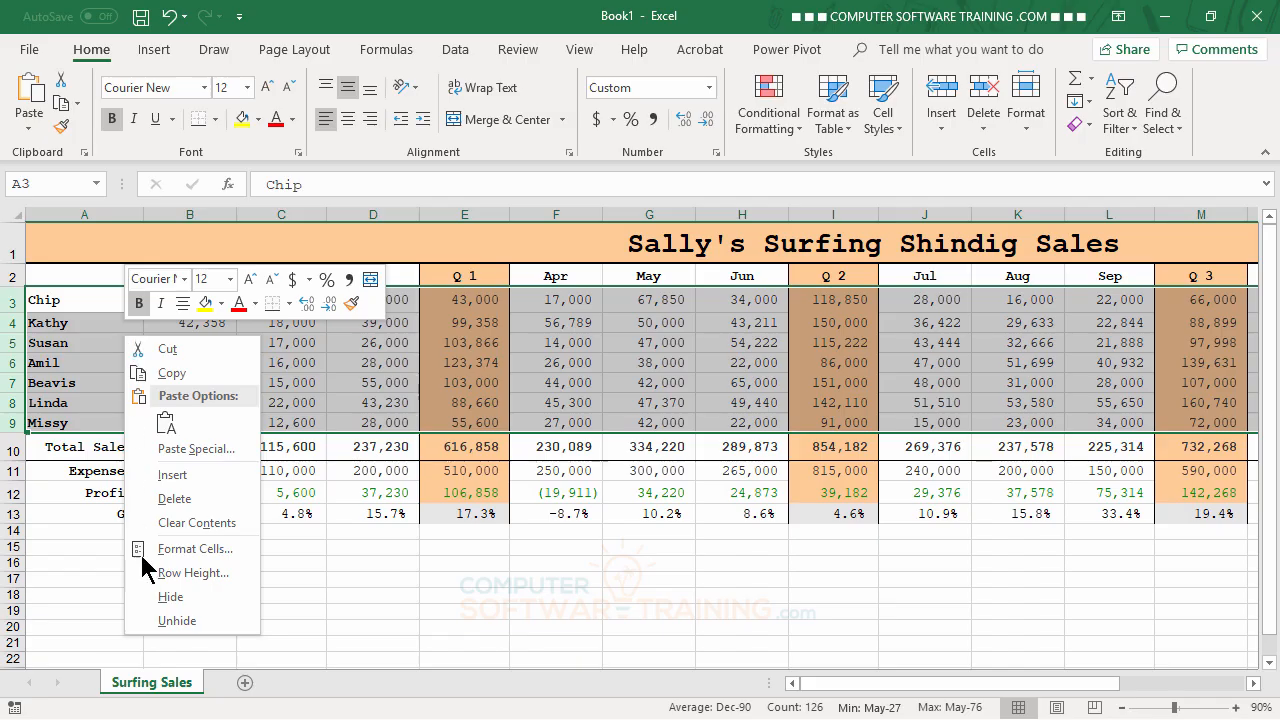
{"action": "left_click", "coordinate": [217, 596]}
{"action": "left_click", "coordinate": [314, 560]}
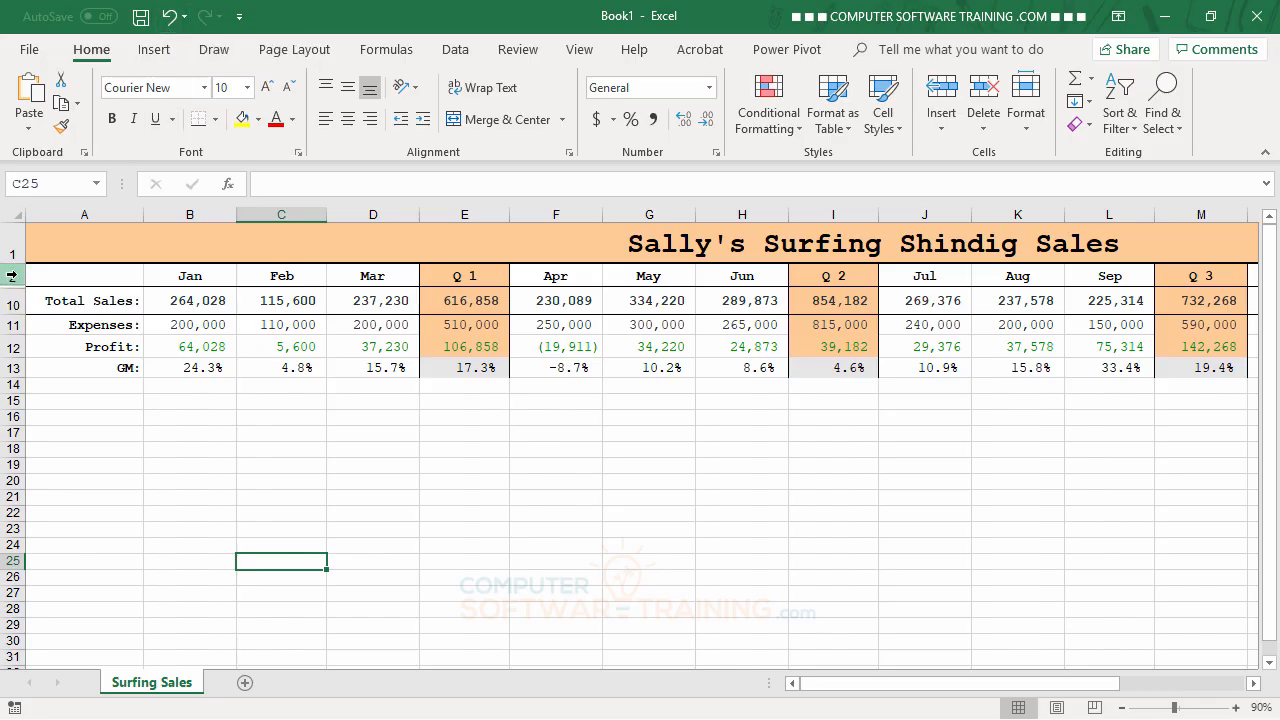
Unhide rows 3 through 9 by selecting the surrounding rows 2 and 10, and clear the row selection
{"action": "left_click_drag", "start_coordinate": [12, 275], "coordinate": [18, 310]}
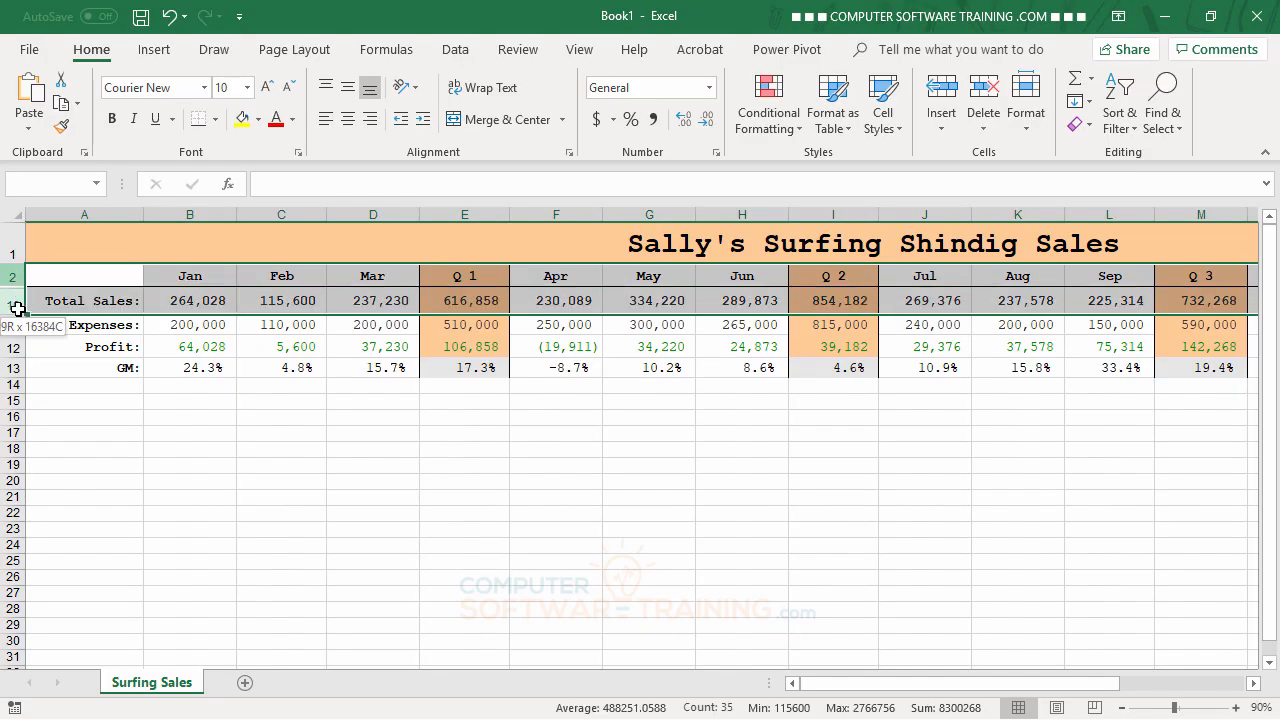
{"action": "left_click_drag", "start_coordinate": [18, 310], "coordinate": [18, 310]}
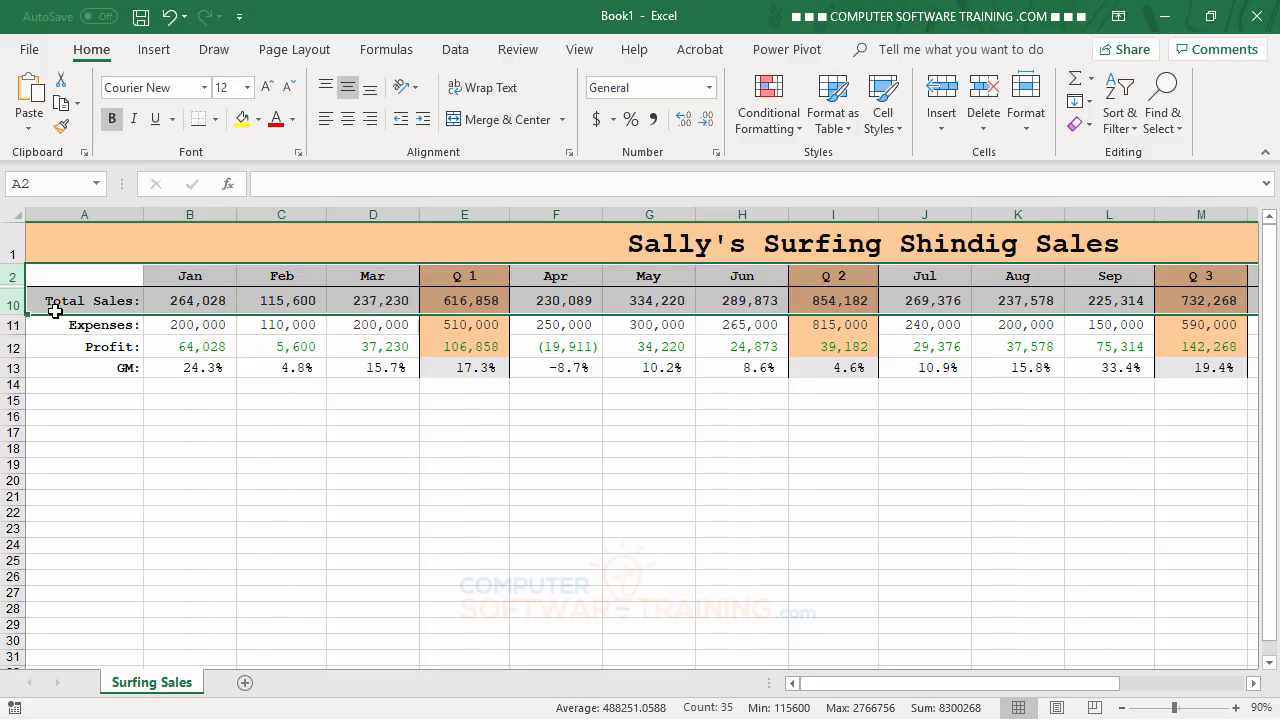
{"action": "right_click", "coordinate": [83, 306]}
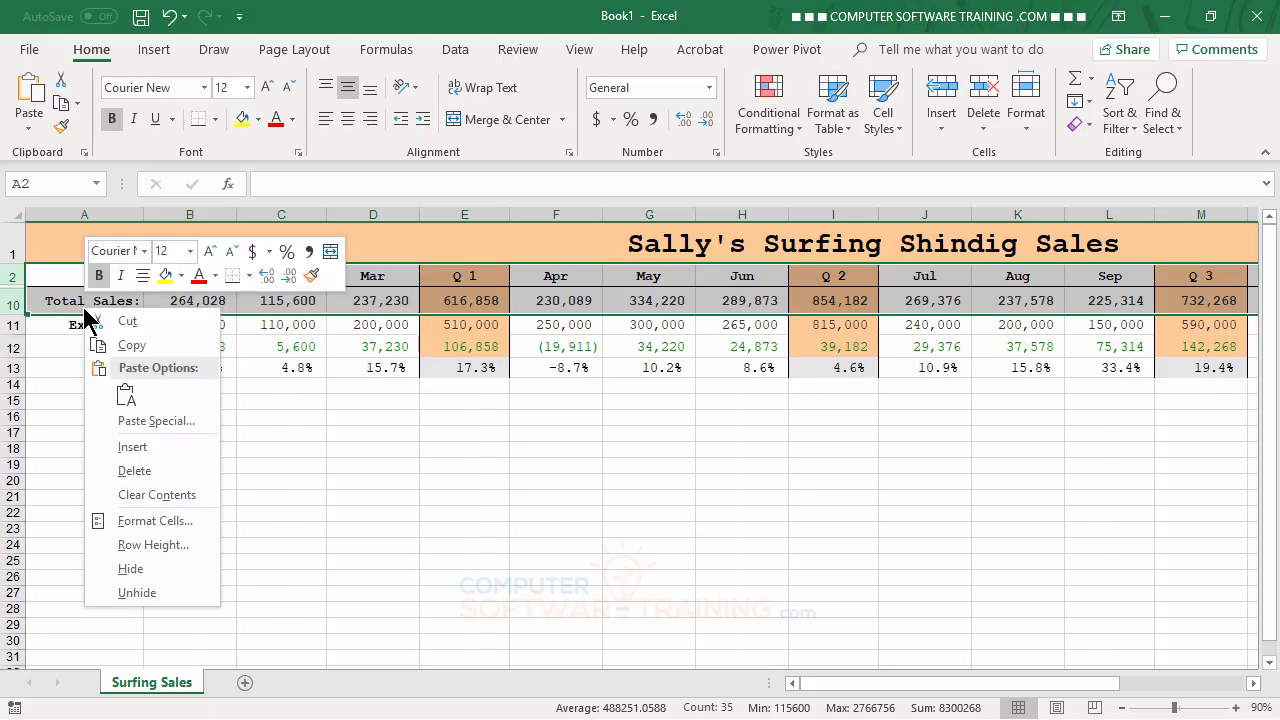
{"action": "left_click", "coordinate": [137, 593]}
{"action": "left_click", "coordinate": [356, 566]}
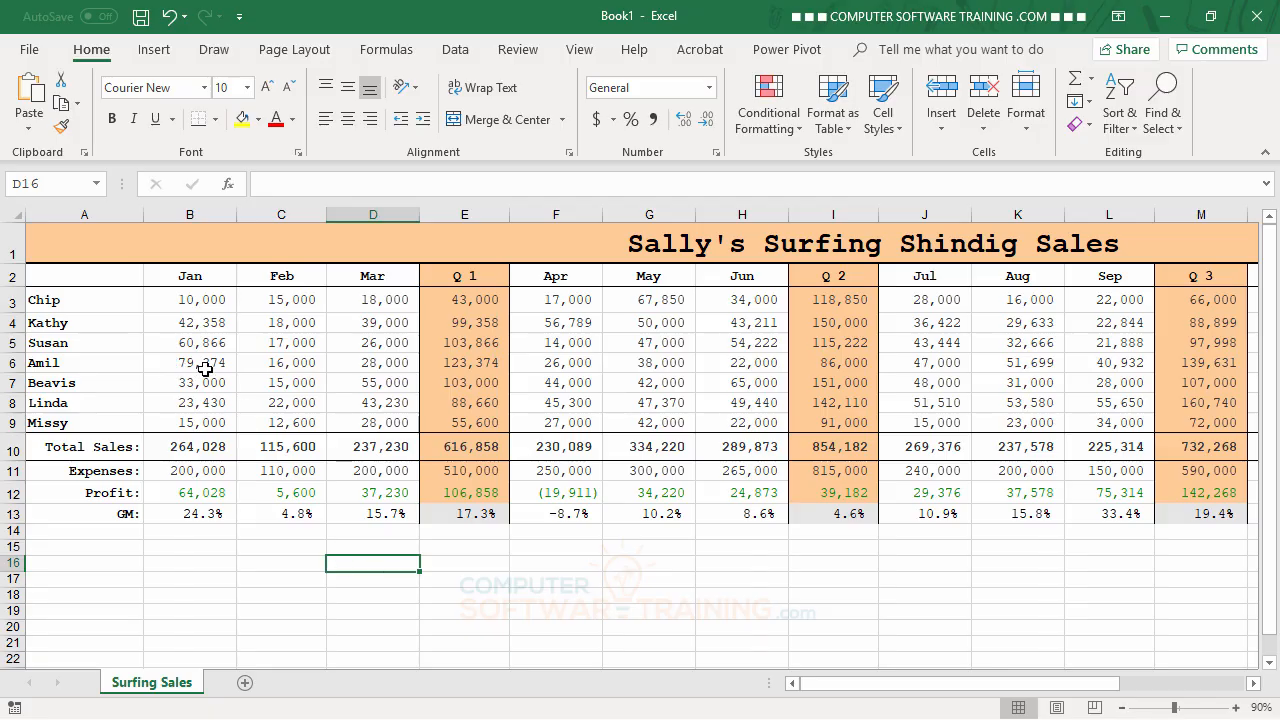
Move the January cells B4:B13 down two rows to B6:B15, and check the effect on the Total column
{"action": "left_click_drag", "start_coordinate": [197, 324], "coordinate": [181, 512]}
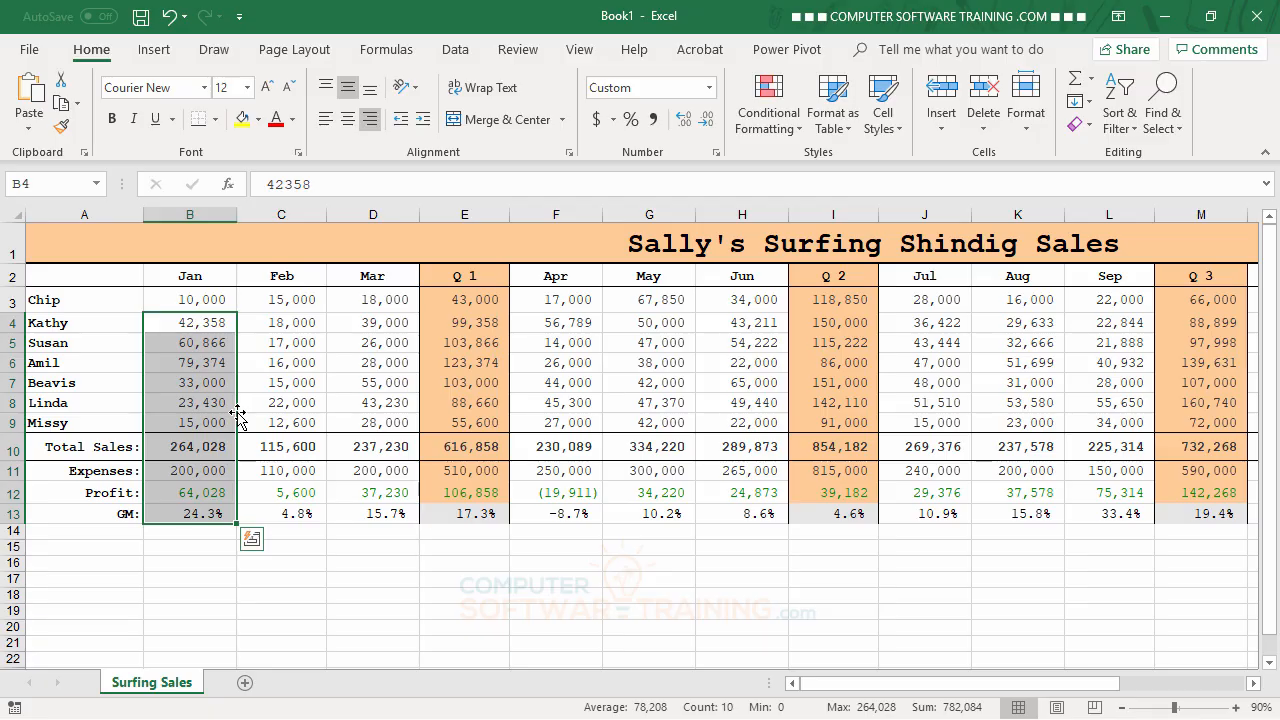
{"action": "left_click_drag", "start_coordinate": [238, 413], "coordinate": [230, 445]}
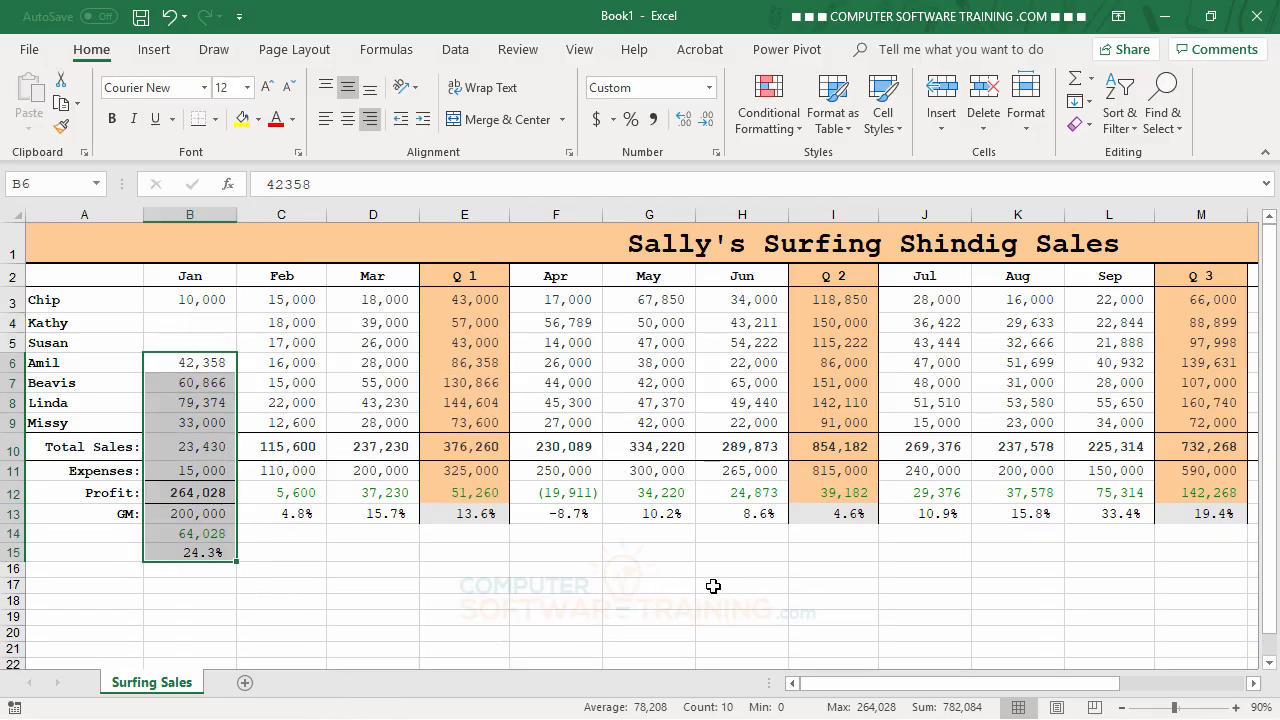
{"action": "left_click", "coordinate": [713, 586]}
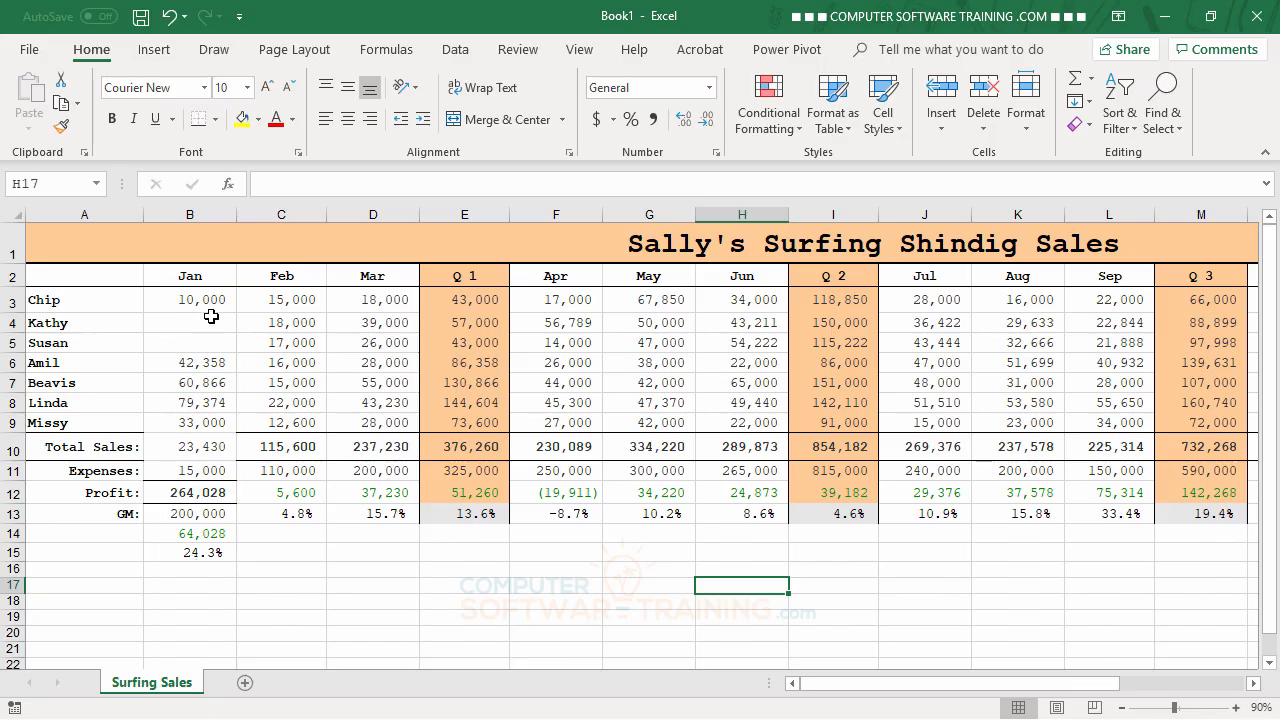
{"action": "left_click_drag", "start_coordinate": [852, 690], "coordinate": [995, 708]}
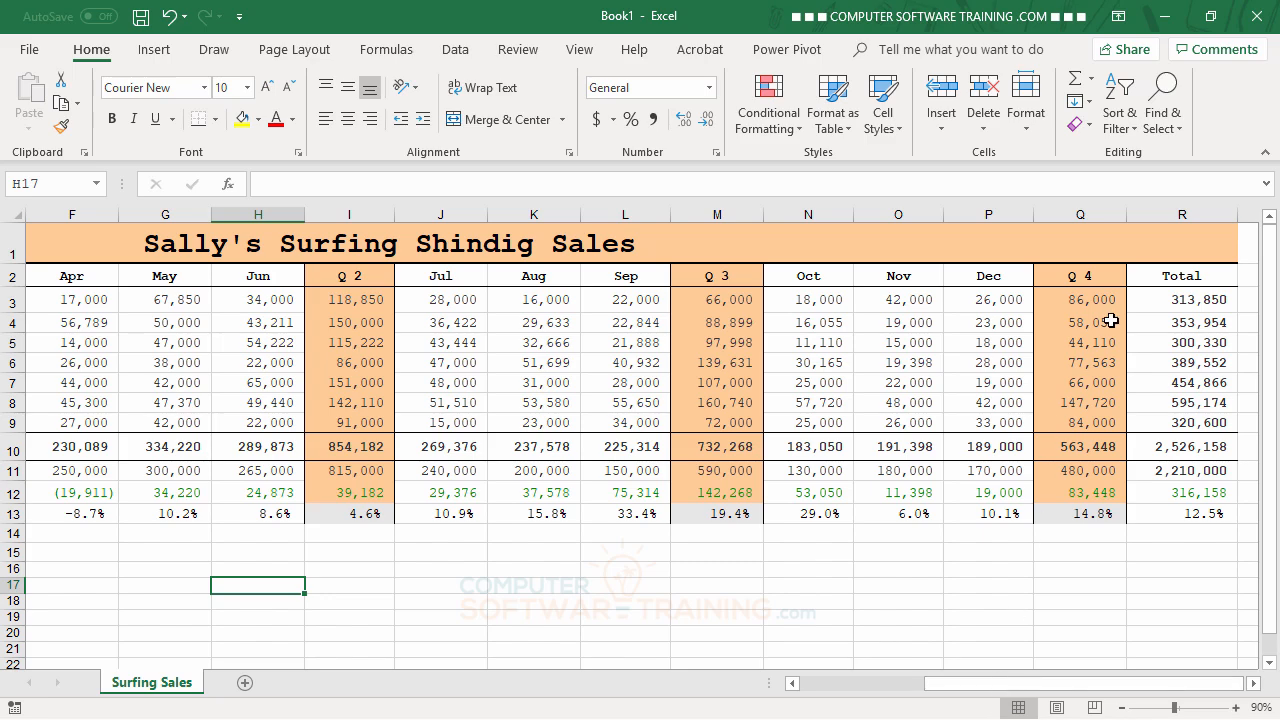
{"action": "left_click_drag", "start_coordinate": [1072, 690], "coordinate": [910, 690]}
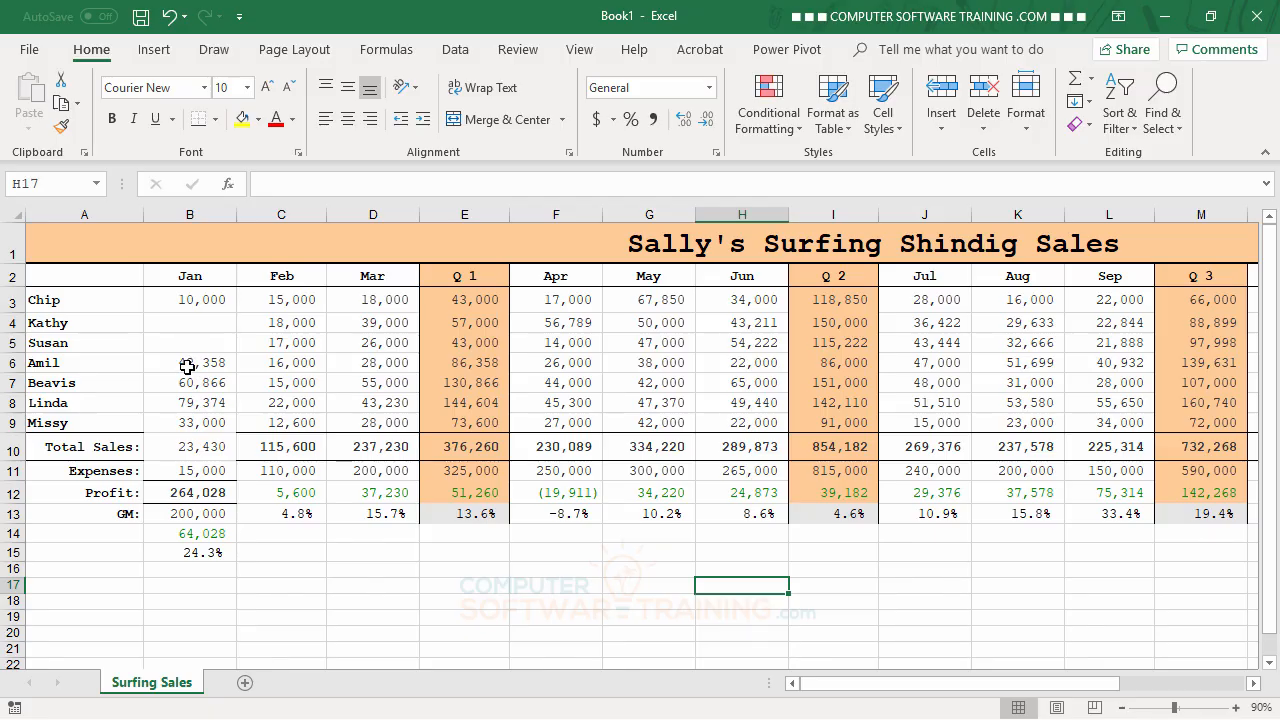
Delete the blank January cells B4:B5, shifting the cells below them up
{"action": "left_click_drag", "start_coordinate": [187, 367], "coordinate": [192, 556]}
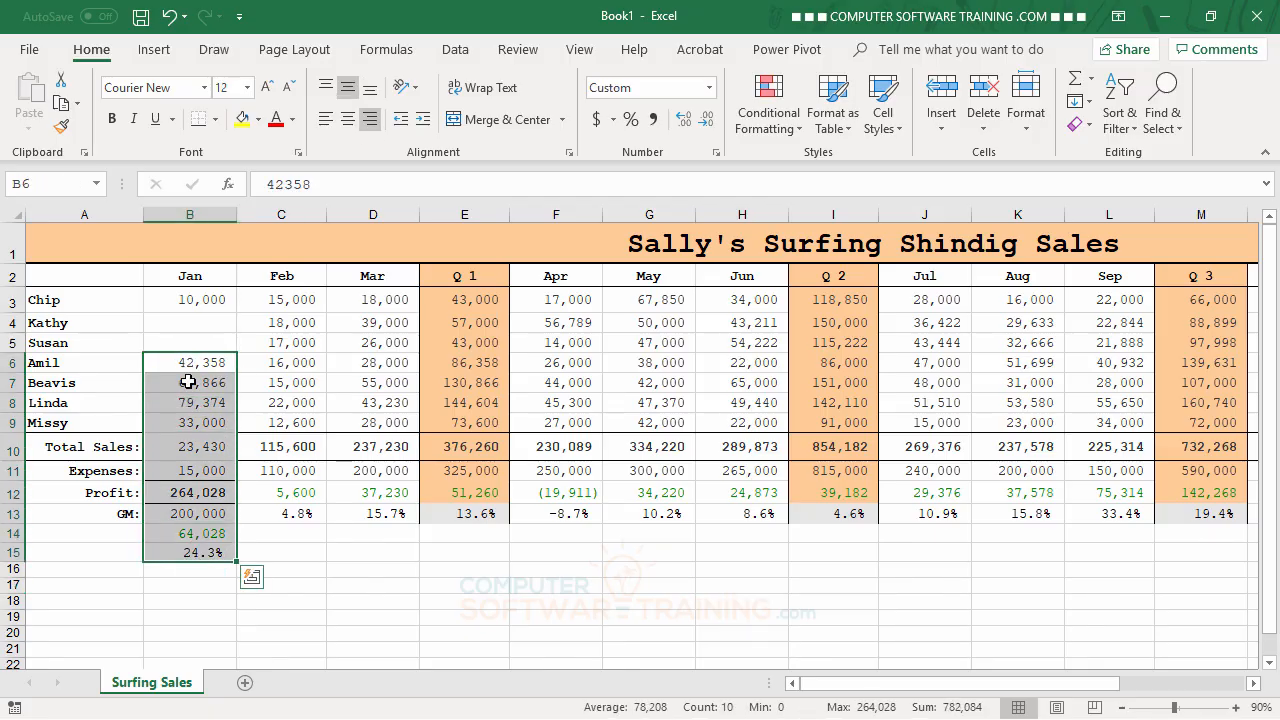
{"action": "mouse_move", "coordinate": [191, 356]}
{"action": "left_mouse_down"}
{"action": "mouse_move", "coordinate": [190, 328]}
{"action": "mouse_move", "coordinate": [199, 364]}
{"action": "mouse_move", "coordinate": [196, 324]}
{"action": "mouse_move", "coordinate": [204, 343]}
{"action": "left_mouse_up"}
{"action": "left_click", "coordinate": [380, 585]}
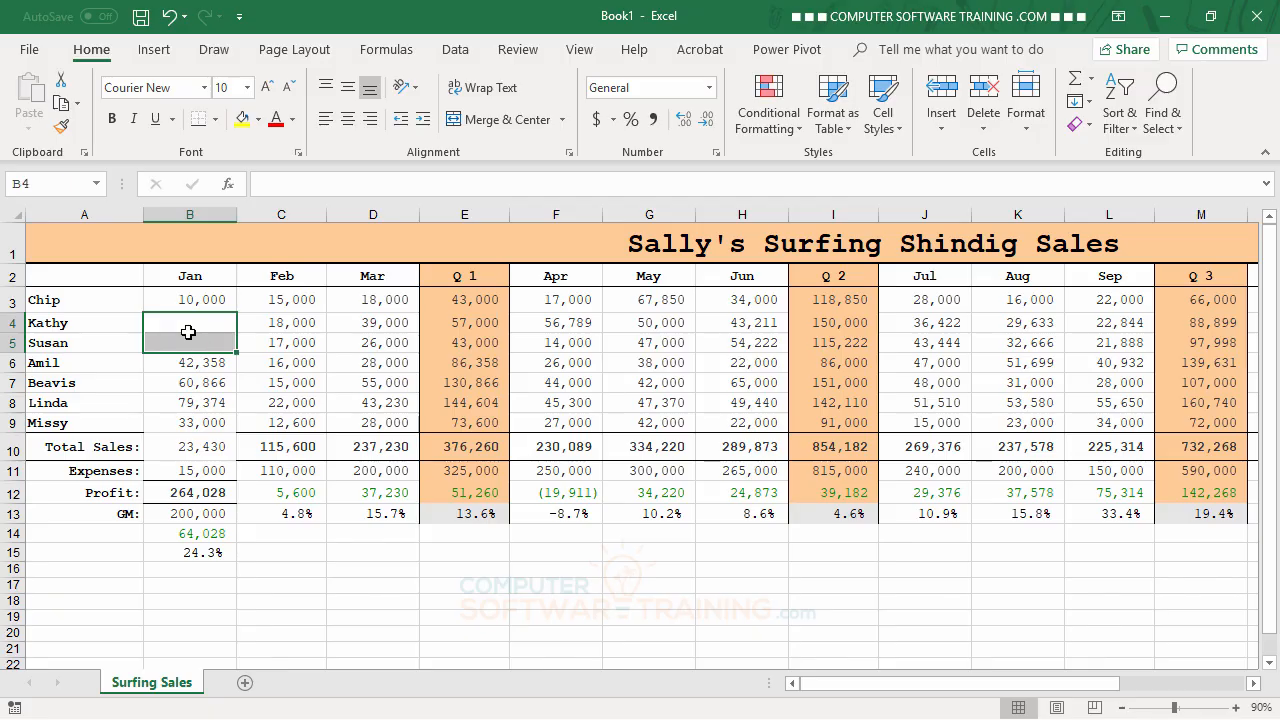
{"action": "right_click", "coordinate": [183, 319]}
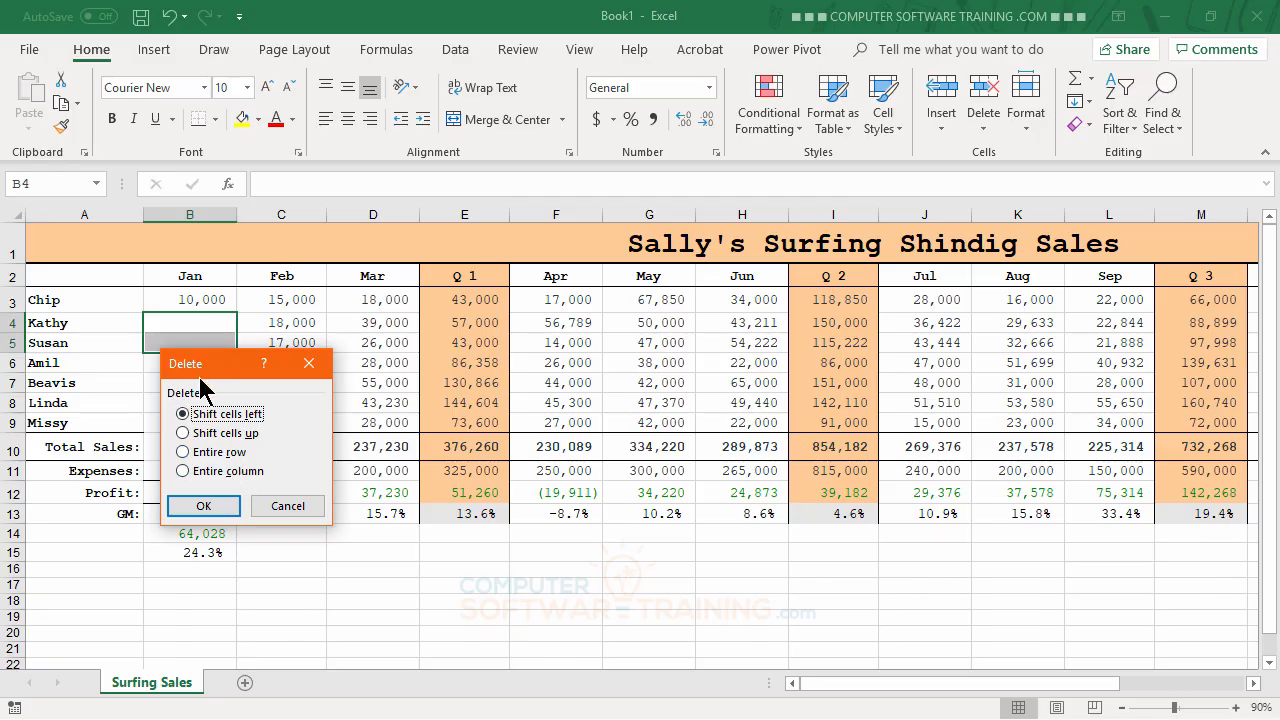
{"action": "left_click", "coordinate": [184, 435]}
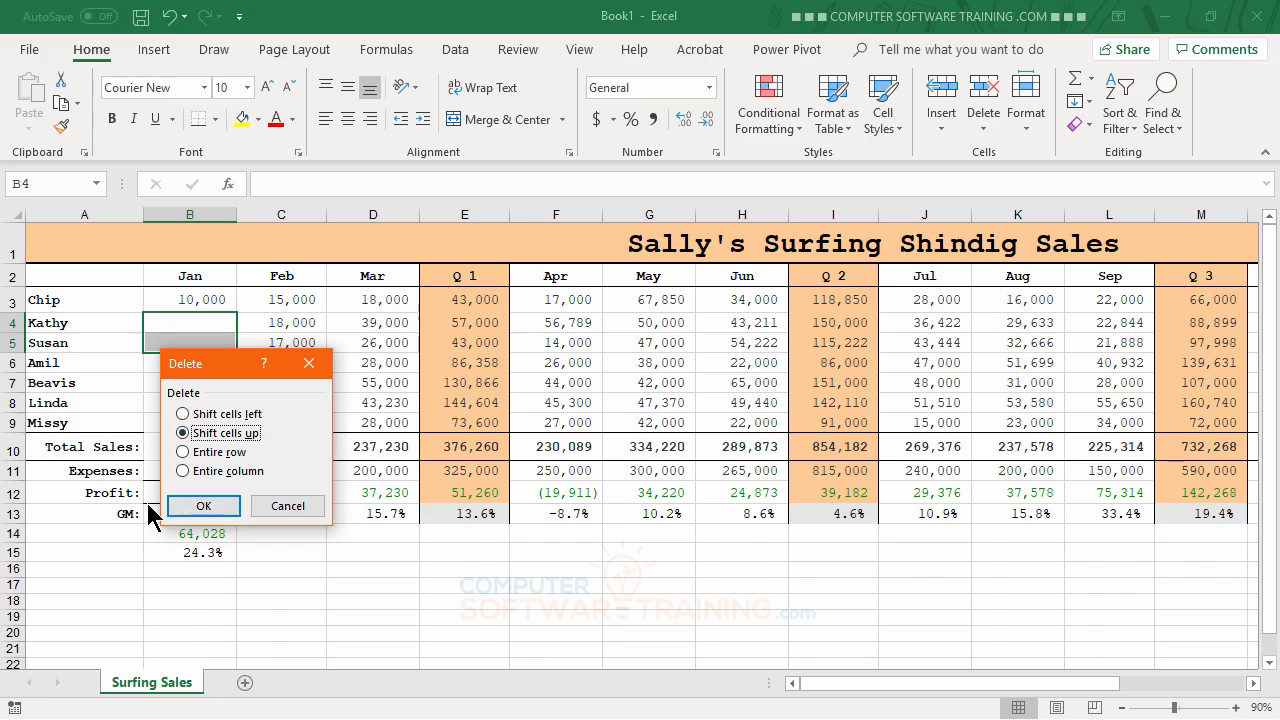
{"action": "left_click", "coordinate": [215, 507]}
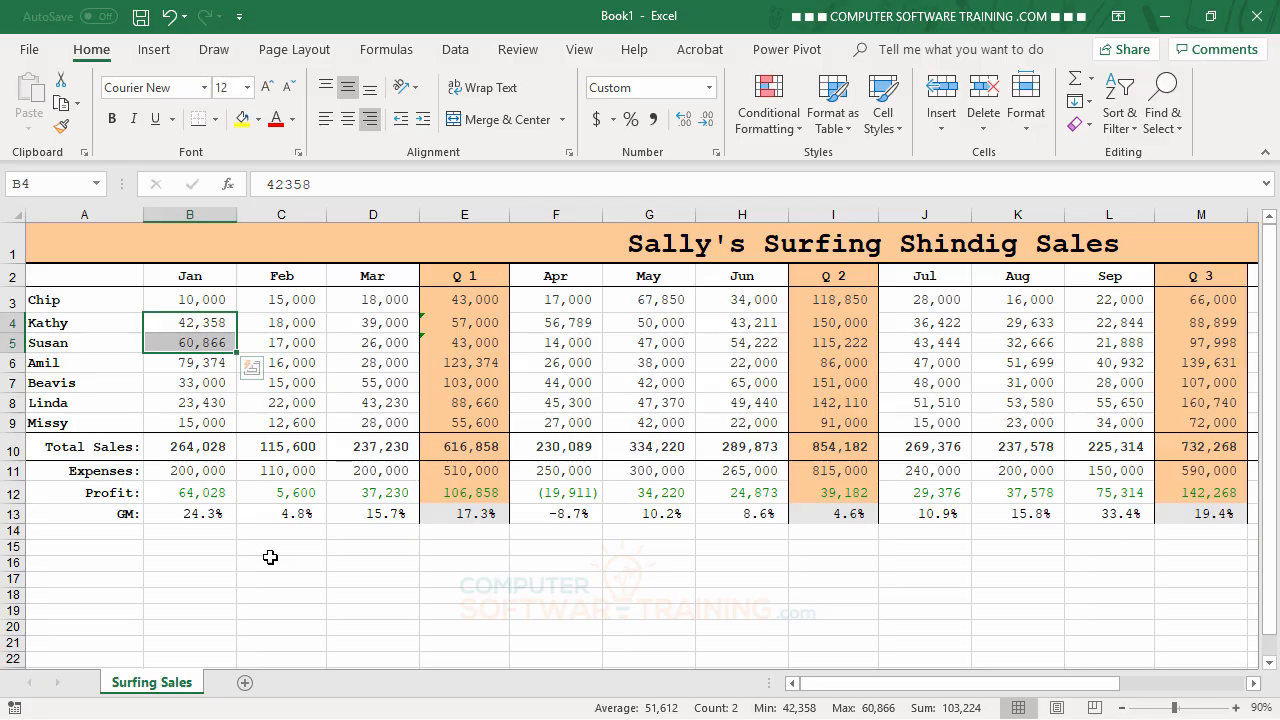
Move the Total Sales through GM block A10:R13 down one row to A11:R14, and clear the selection
{"action": "left_click", "coordinate": [12, 448]}
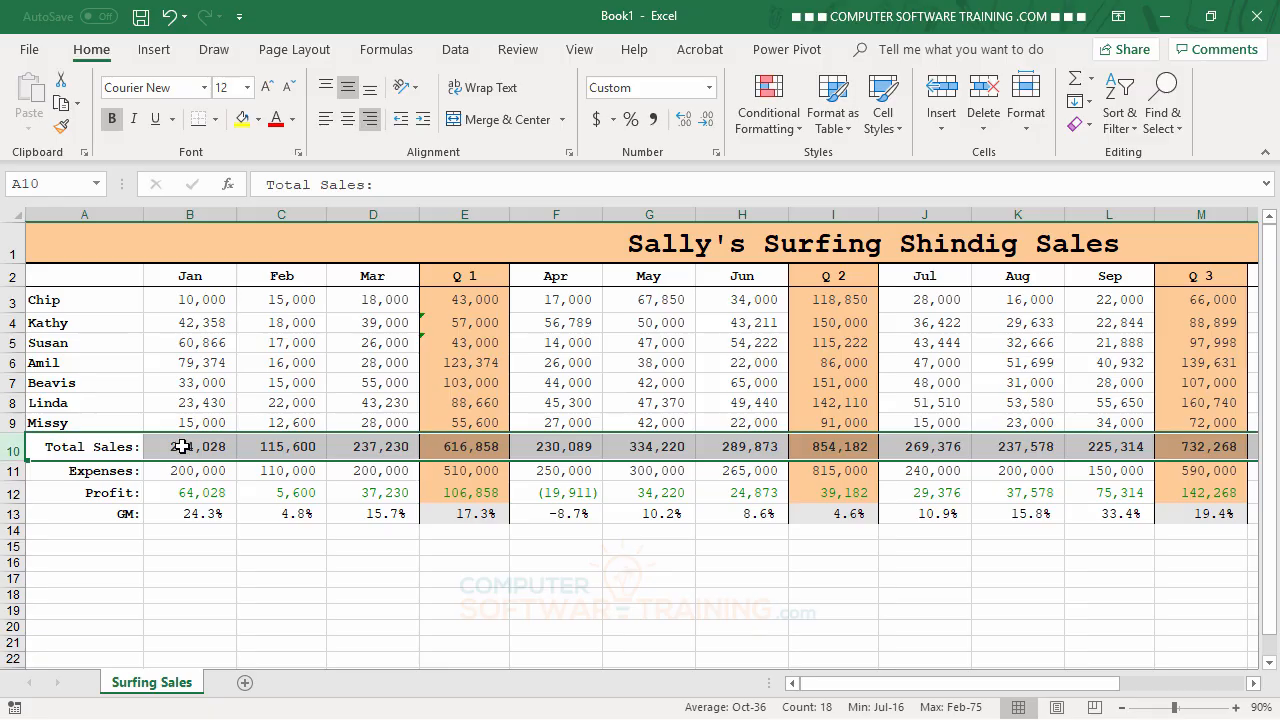
{"action": "left_click", "coordinate": [190, 553]}
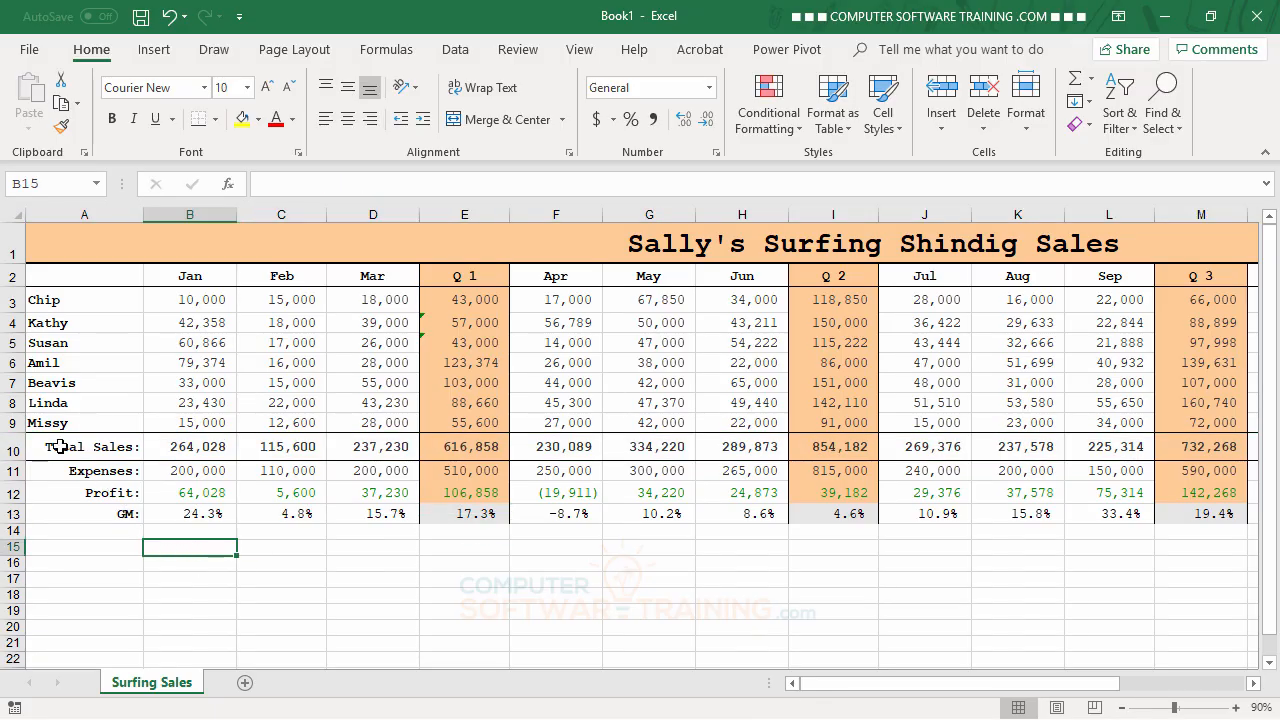
{"action": "left_click_drag", "start_coordinate": [62, 446], "coordinate": [1020, 514]}
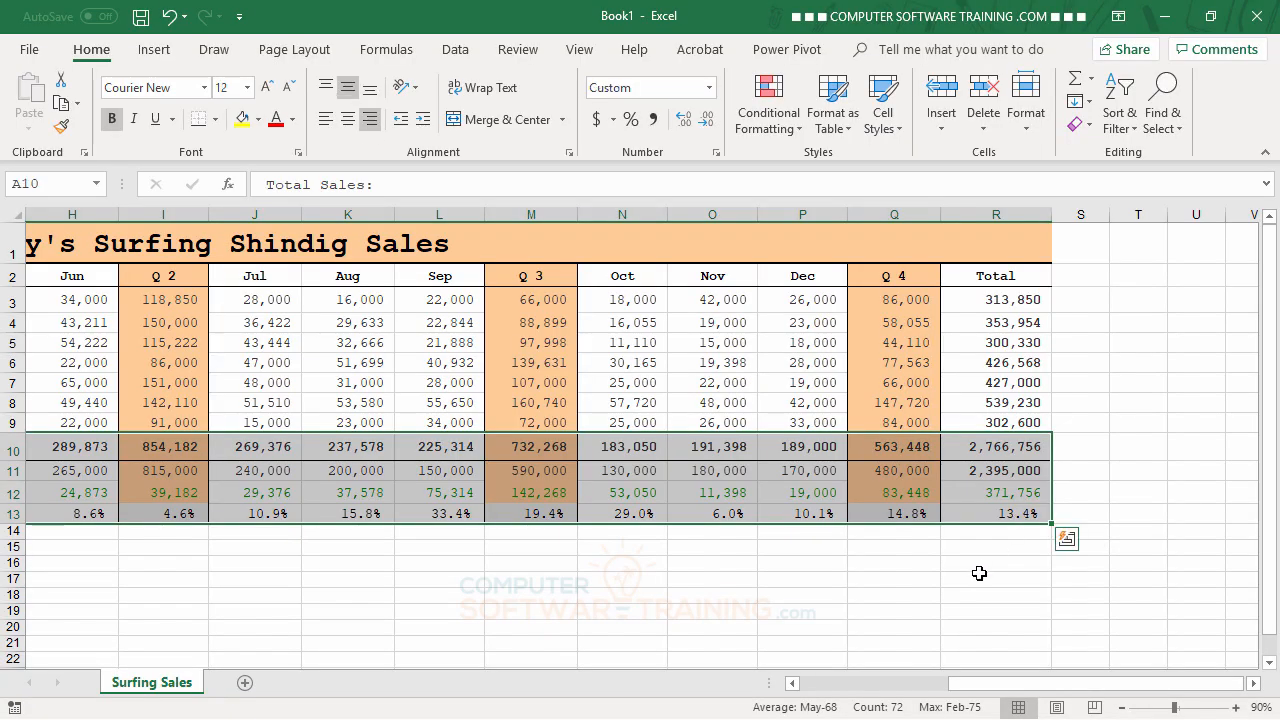
{"action": "left_click_drag", "start_coordinate": [1046, 686], "coordinate": [852, 688]}
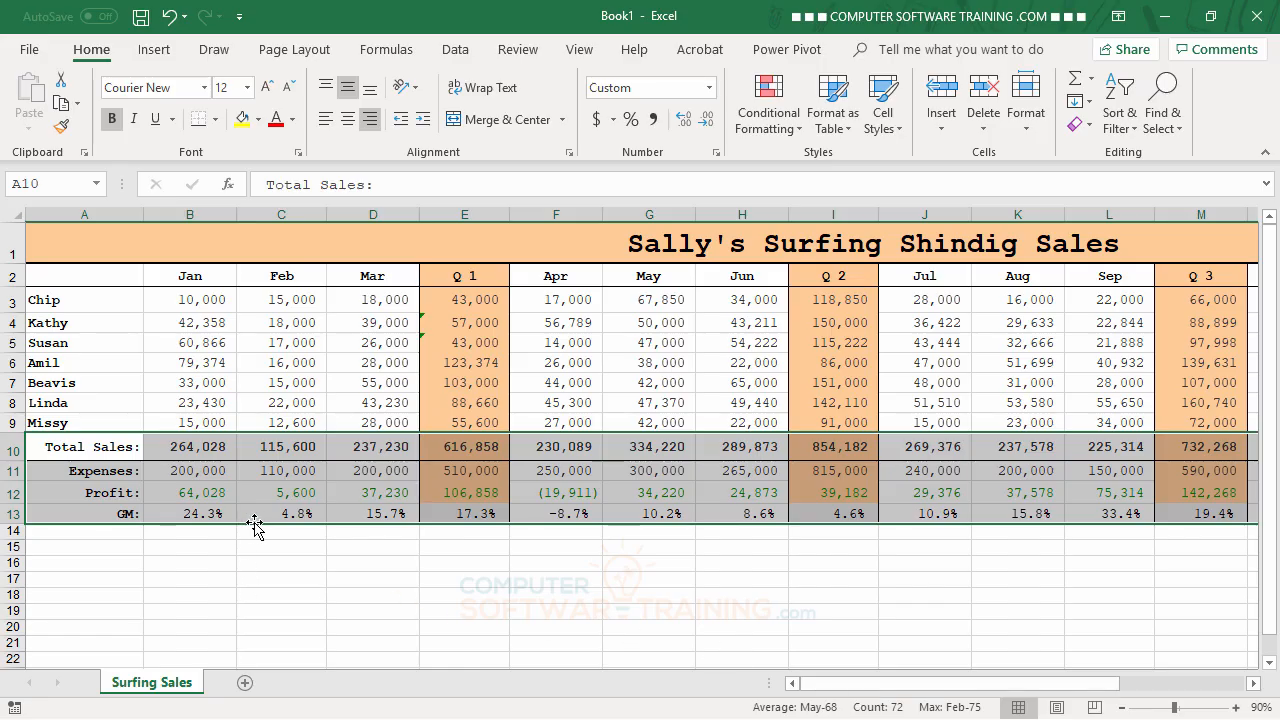
{"action": "mouse_move", "coordinate": [255, 524]}
{"action": "left_mouse_down"}
{"action": "mouse_move", "coordinate": [257, 557]}
{"action": "mouse_move", "coordinate": [254, 540]}
{"action": "left_mouse_up"}
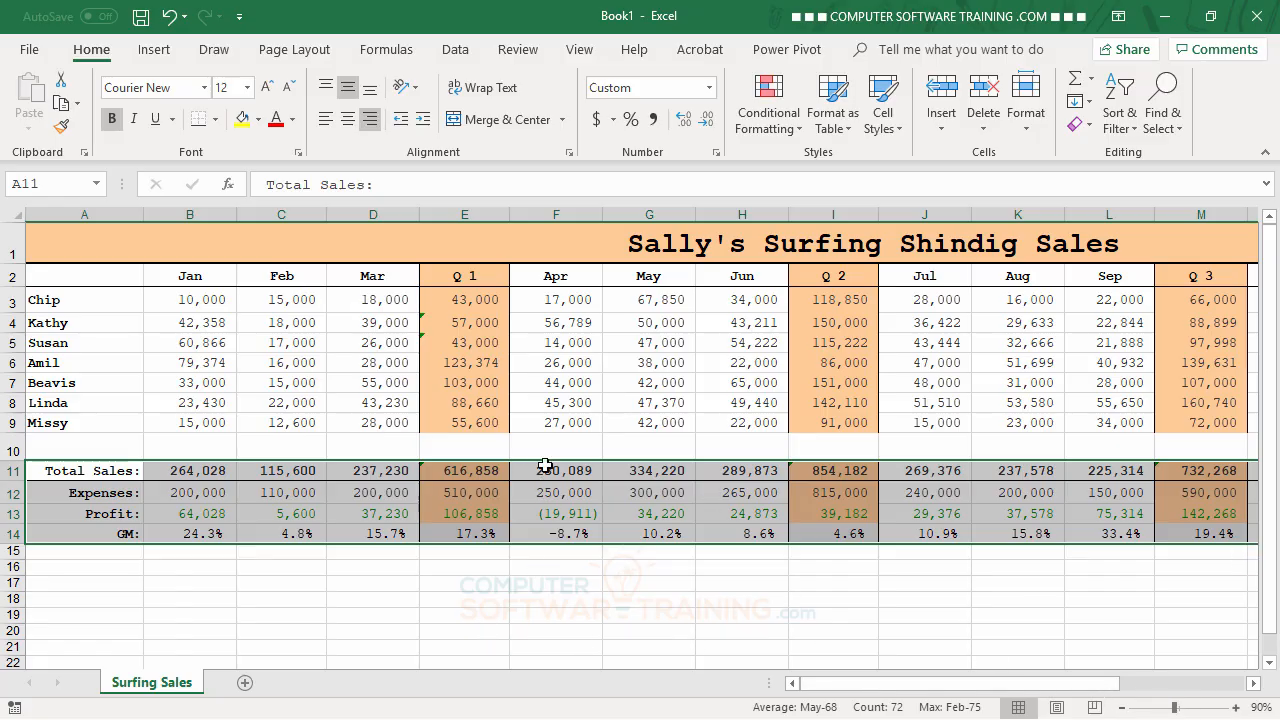
{"action": "left_click", "coordinate": [476, 613]}
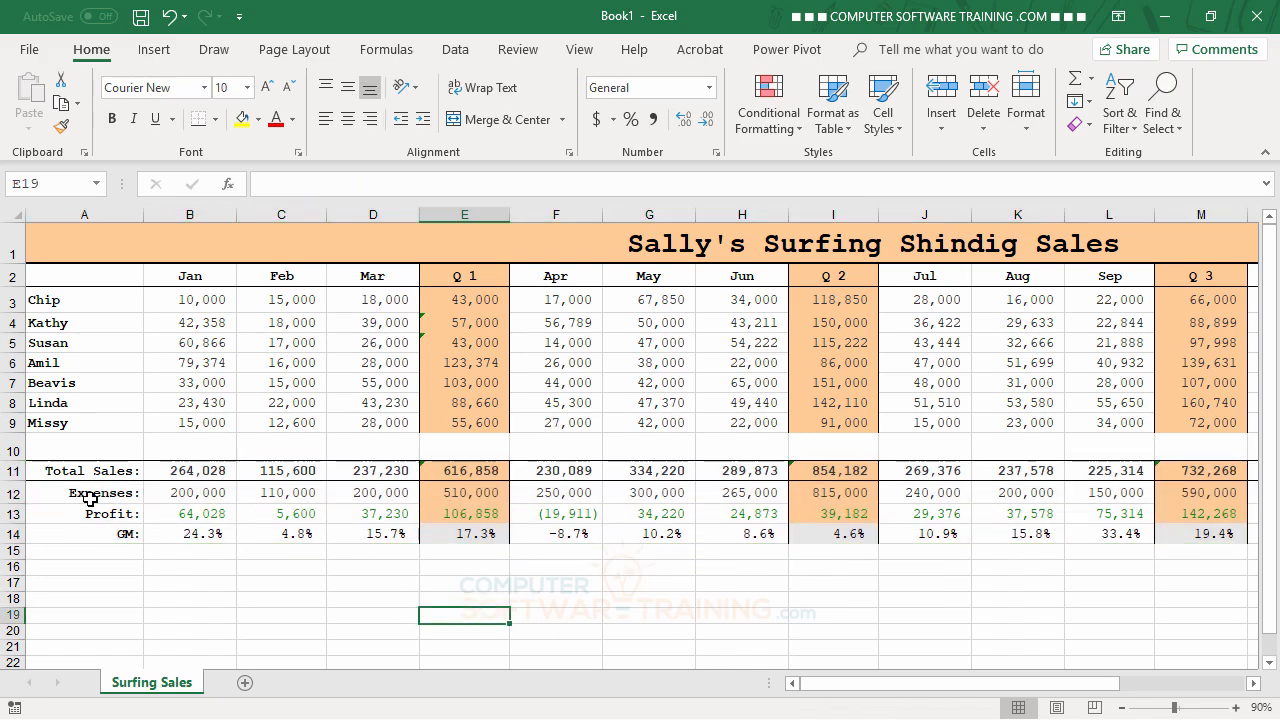
Delete the blank row 10 above Total Sales, and select an empty cell below the data
{"action": "right_click", "coordinate": [14, 449]}
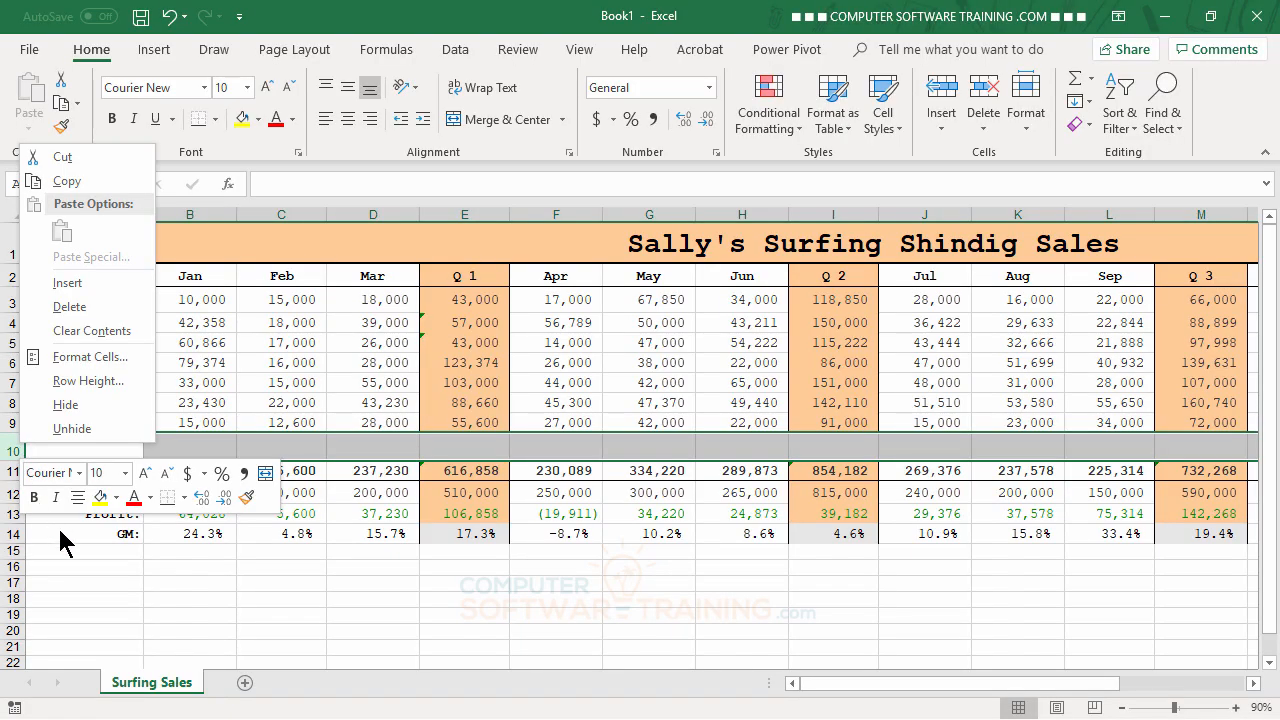
{"action": "left_click", "coordinate": [82, 313]}
{"action": "left_click", "coordinate": [252, 584]}
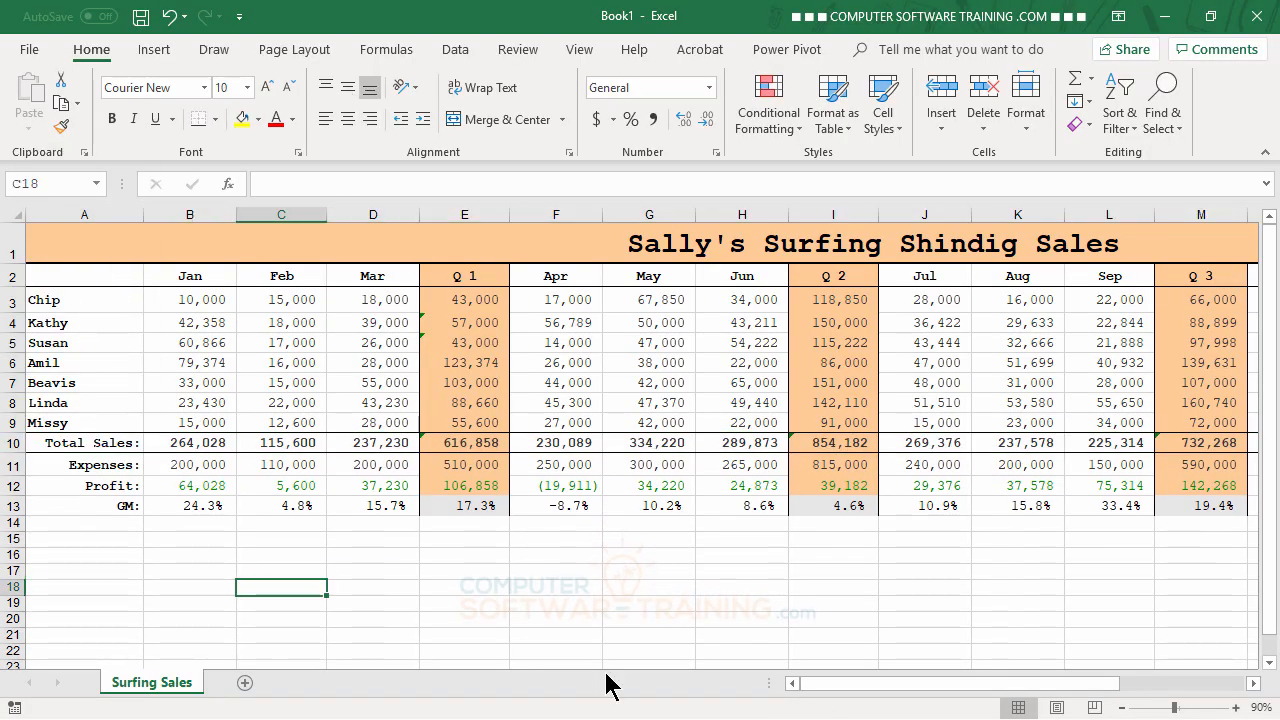